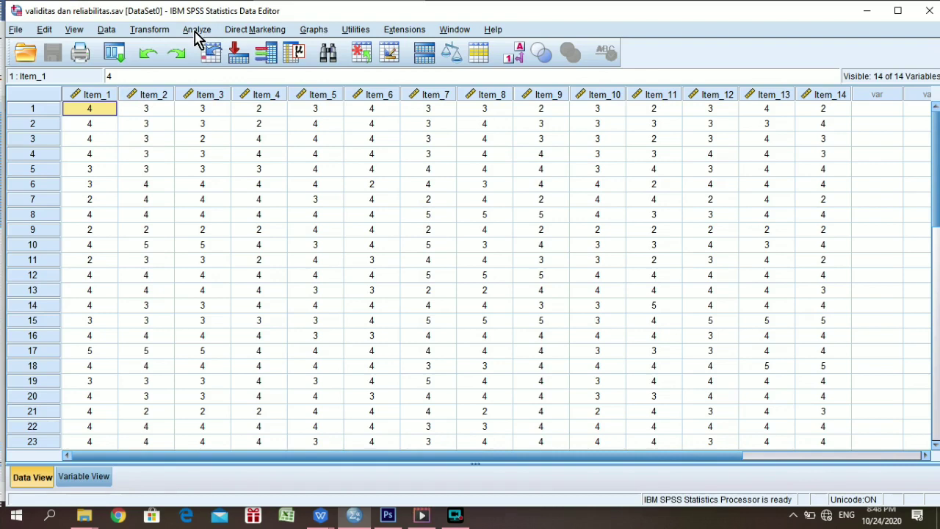
- Start a Reliability Analysis with the Alpha model and add Item_1 through Item_14 as the analysed items
{"action": "left_click", "coordinate": [196, 32]}
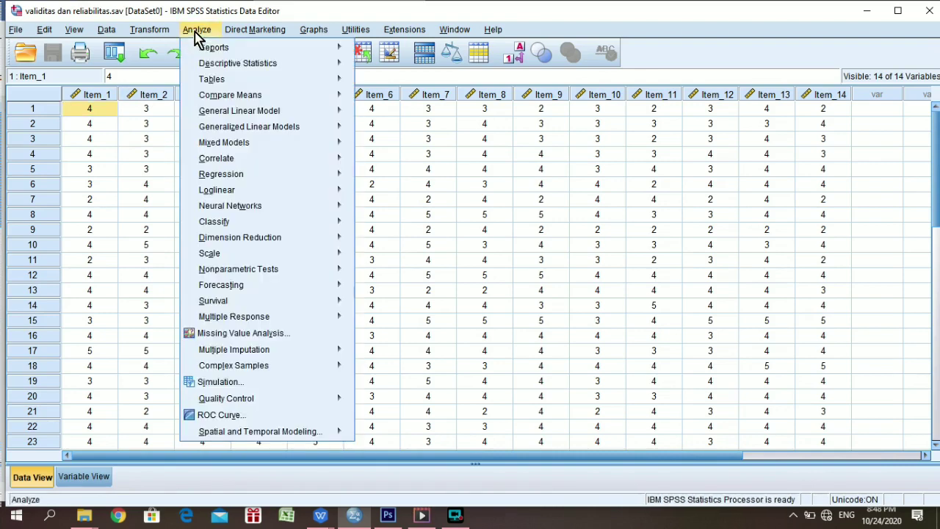
{"action": "mouse_move", "coordinate": [247, 259]}
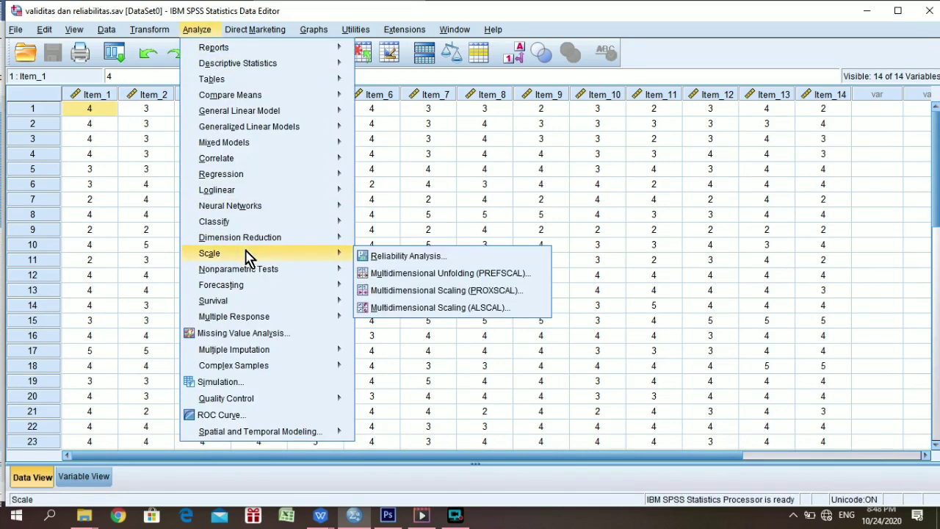
{"action": "left_click", "coordinate": [395, 260]}
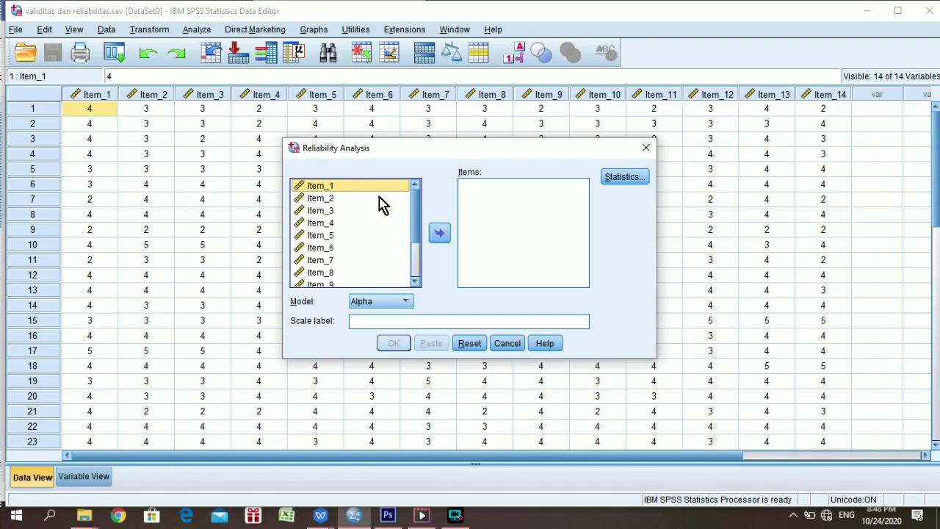
{"action": "left_click", "coordinate": [379, 197], "text": "shift"}
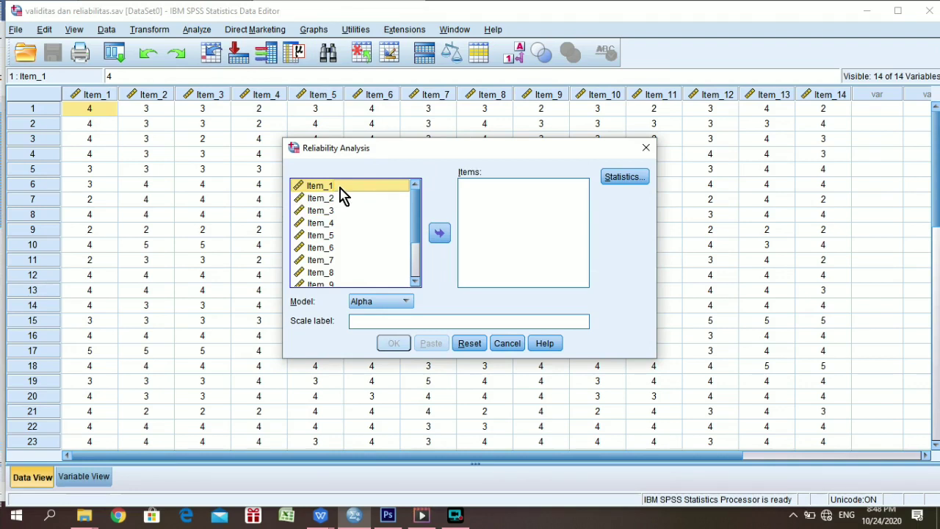
{"action": "key", "text": "ctrl+a"}
{"action": "scroll", "coordinate": [351, 222], "scroll_direction": "down", "scroll_amount": 2}
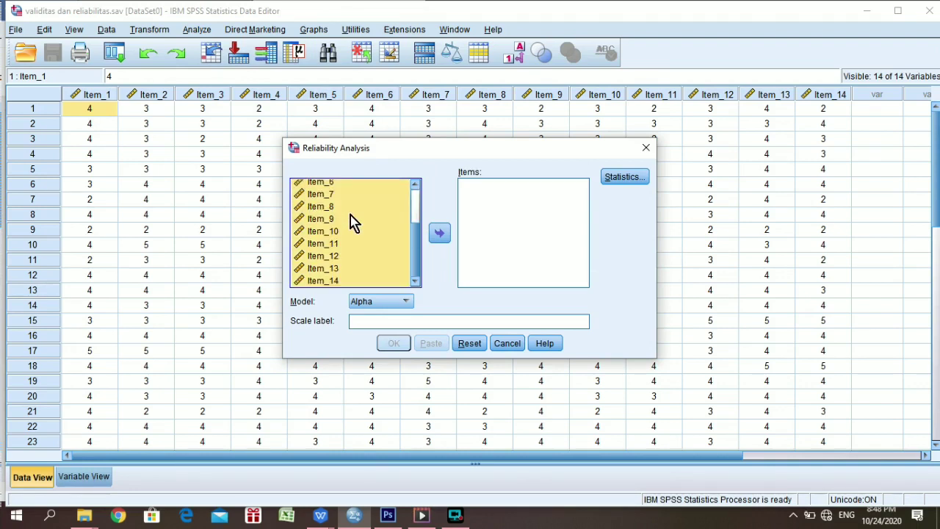
{"action": "left_click", "coordinate": [440, 233]}
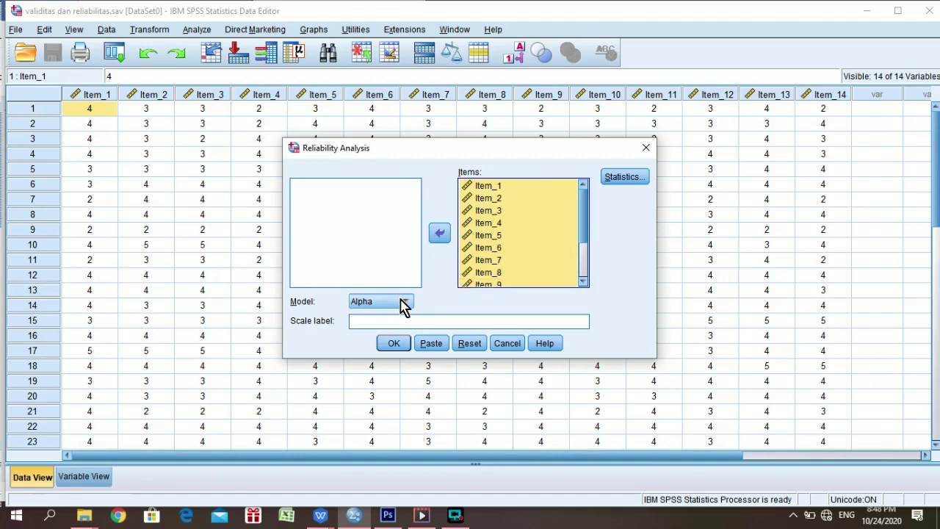
- Include the "Scale if item deleted" descriptives in the reliability statistics and run the analysis
{"action": "left_click", "coordinate": [625, 178]}
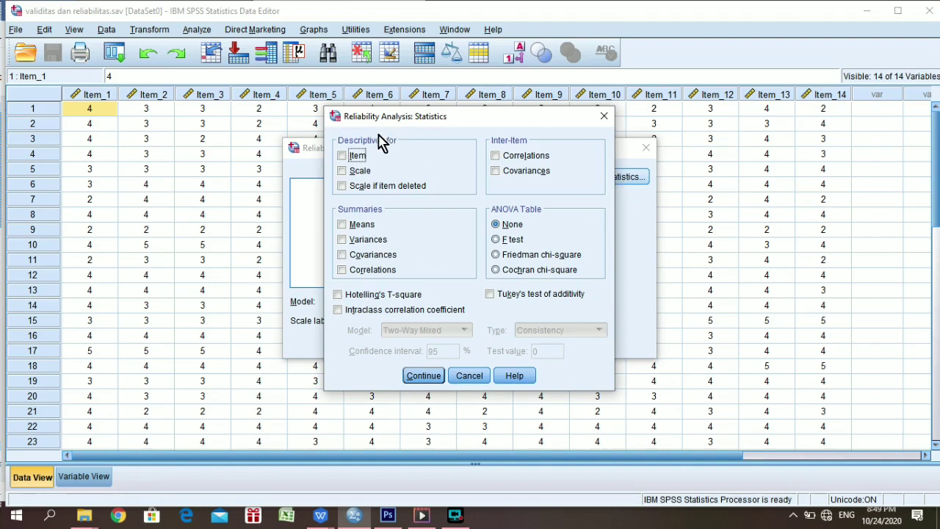
{"action": "left_click", "coordinate": [341, 188]}
{"action": "left_click", "coordinate": [426, 377]}
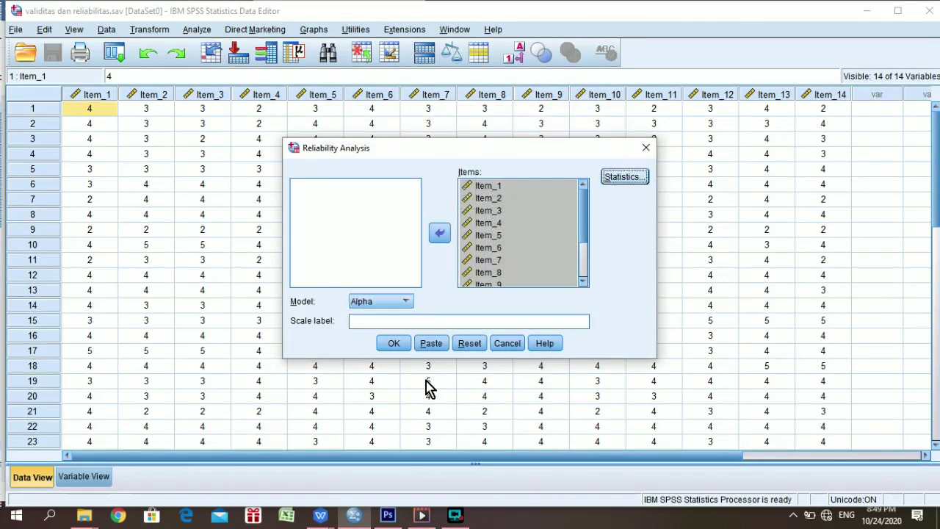
{"action": "left_click", "coordinate": [397, 347]}
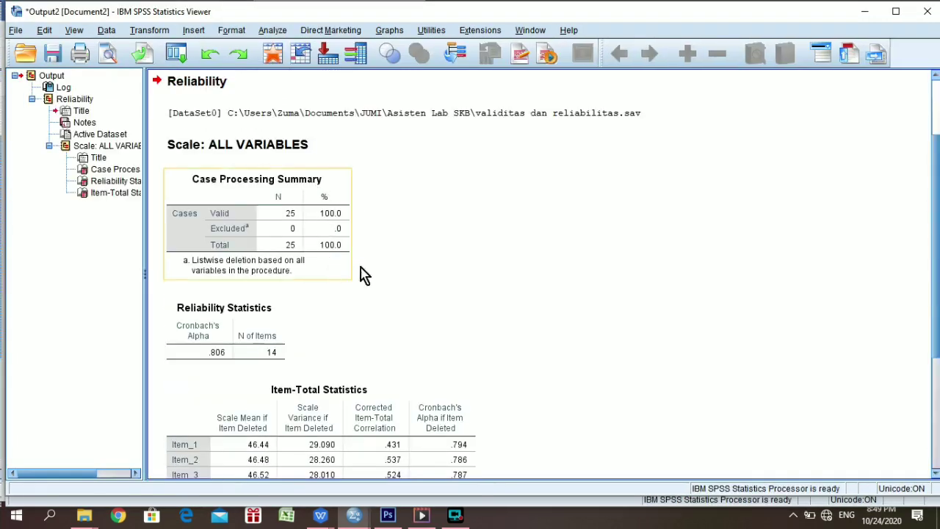
- Examine the reliability output, including the Case Processing Summary, Reliability Statistics and Item-Total Statistics tables
{"action": "scroll", "coordinate": [382, 266], "scroll_direction": "up", "scroll_amount": 3}
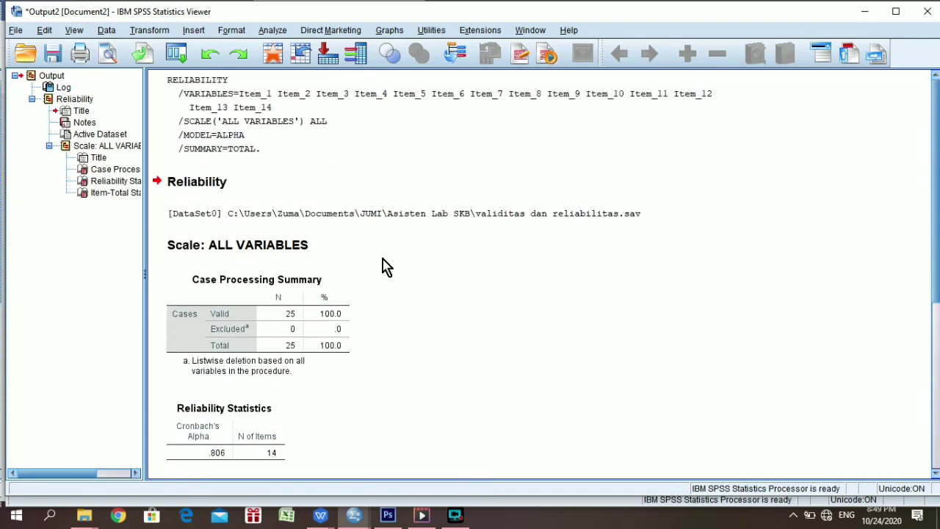
{"action": "scroll", "coordinate": [382, 266], "scroll_direction": "down", "scroll_amount": 2}
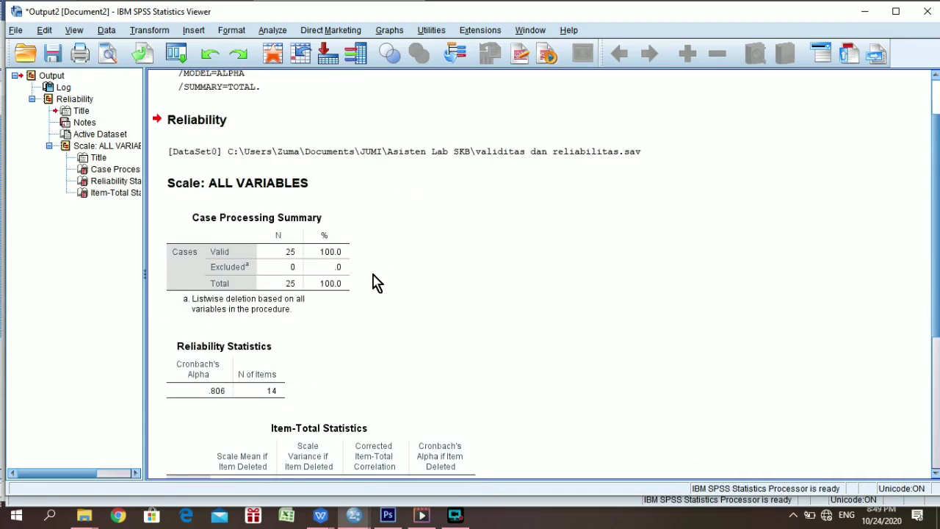
{"action": "scroll", "coordinate": [375, 281], "scroll_direction": "down", "scroll_amount": 6}
{"action": "scroll", "coordinate": [375, 280], "scroll_direction": "down", "scroll_amount": 2}
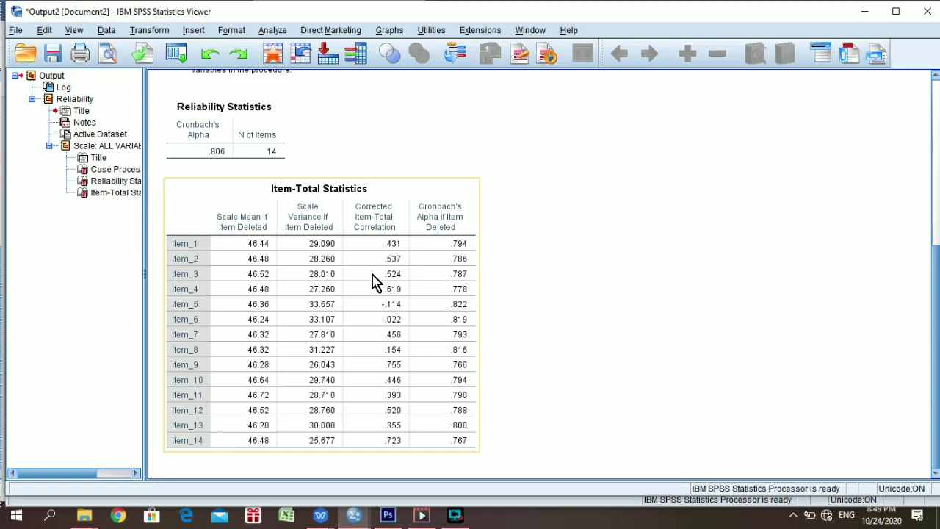
{"action": "left_click", "coordinate": [375, 282]}
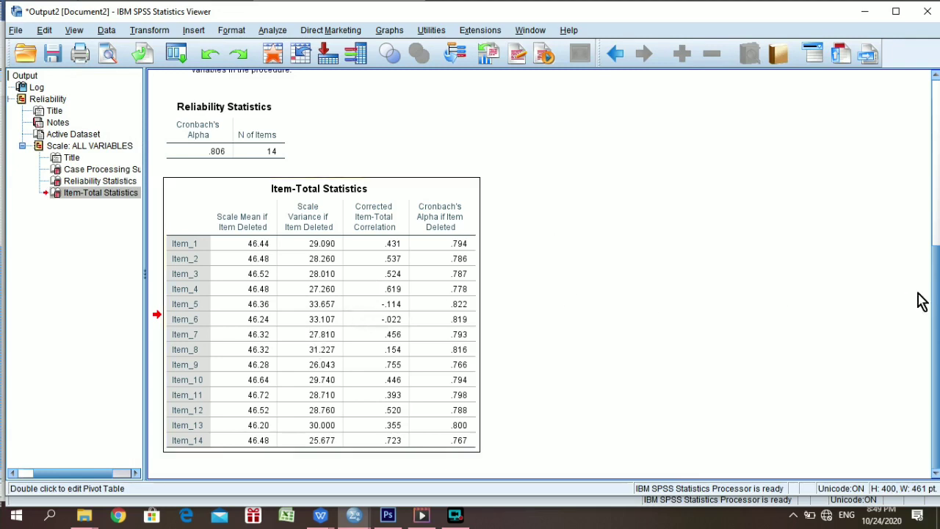
{"action": "left_click", "coordinate": [937, 216]}
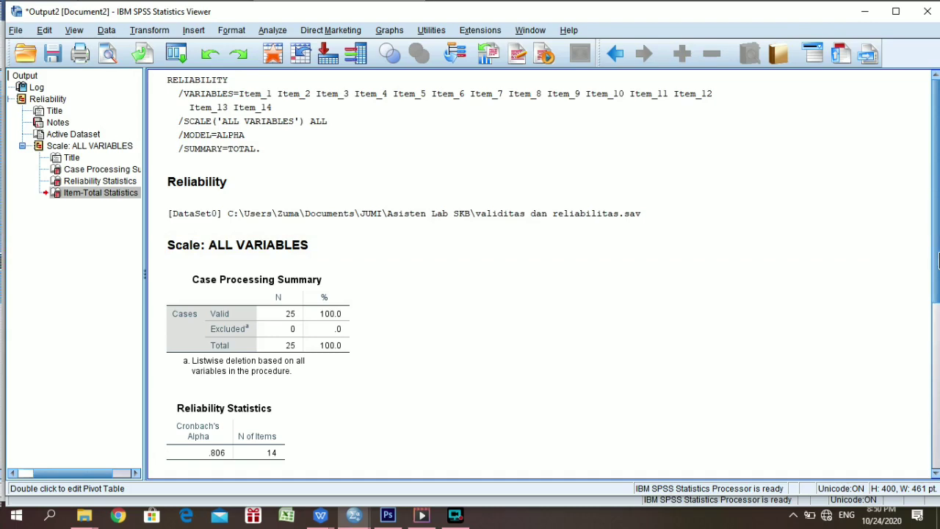
{"action": "left_click_drag", "start_coordinate": [938, 257], "coordinate": [938, 427]}
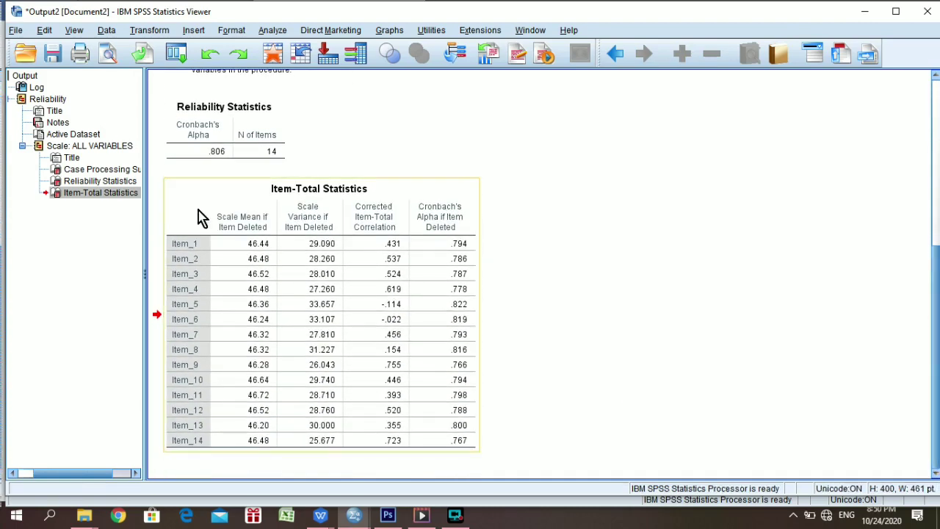
{"action": "scroll", "coordinate": [202, 220], "scroll_direction": "up", "scroll_amount": 5}
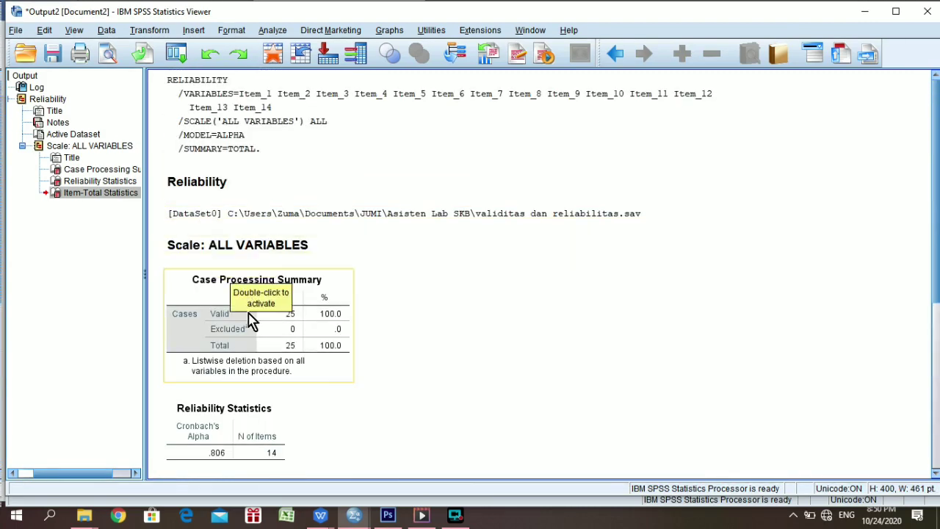
{"action": "scroll", "coordinate": [250, 320], "scroll_direction": "down", "scroll_amount": 5}
{"action": "scroll", "coordinate": [249, 319], "scroll_direction": "up", "scroll_amount": 5}
- Copy the Item-Total Statistics table from the output
{"action": "scroll", "coordinate": [250, 320], "scroll_direction": "down", "scroll_amount": 5}
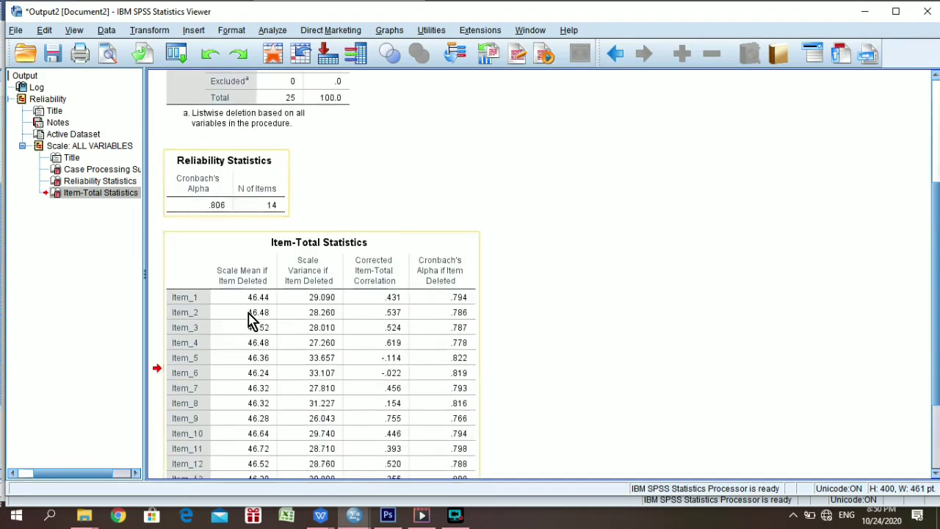
{"action": "right_click", "coordinate": [232, 200]}
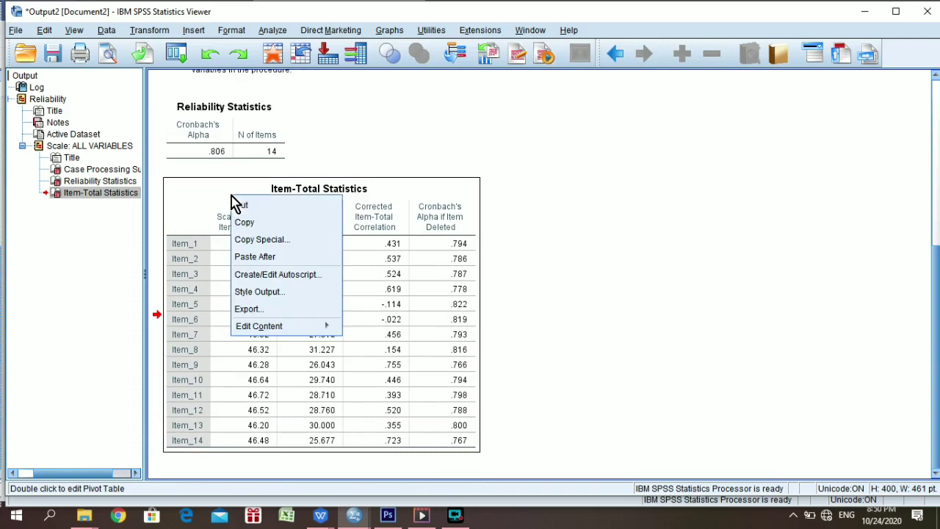
{"action": "left_click", "coordinate": [238, 219]}
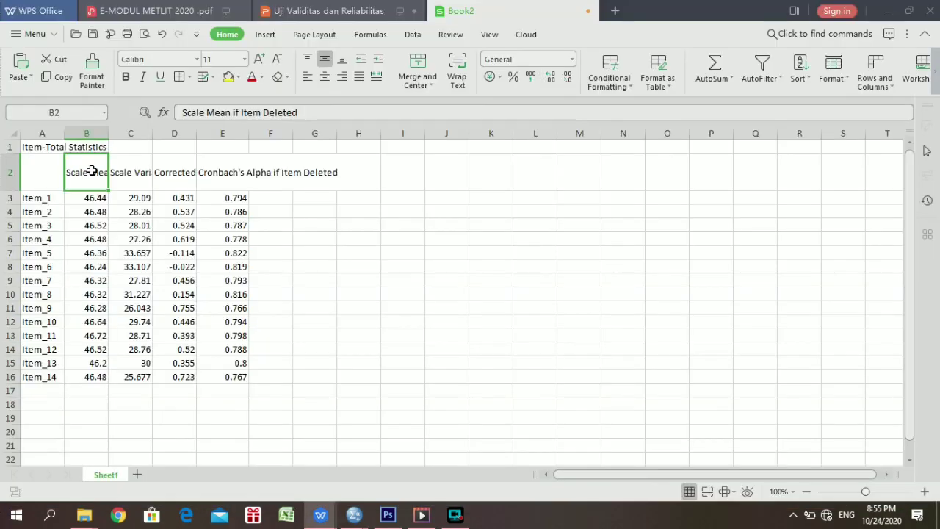
- In the WPS spreadsheet Book2, delete the scale mean and scale variance cells B2:C16, shifting the remaining cells left
{"action": "left_click_drag", "start_coordinate": [124, 172], "coordinate": [131, 372]}
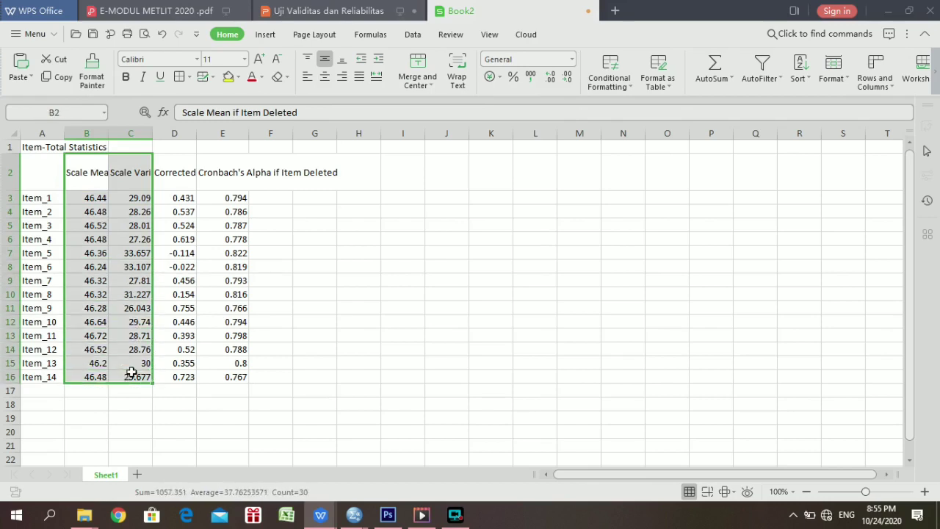
{"action": "right_click", "coordinate": [136, 360]}
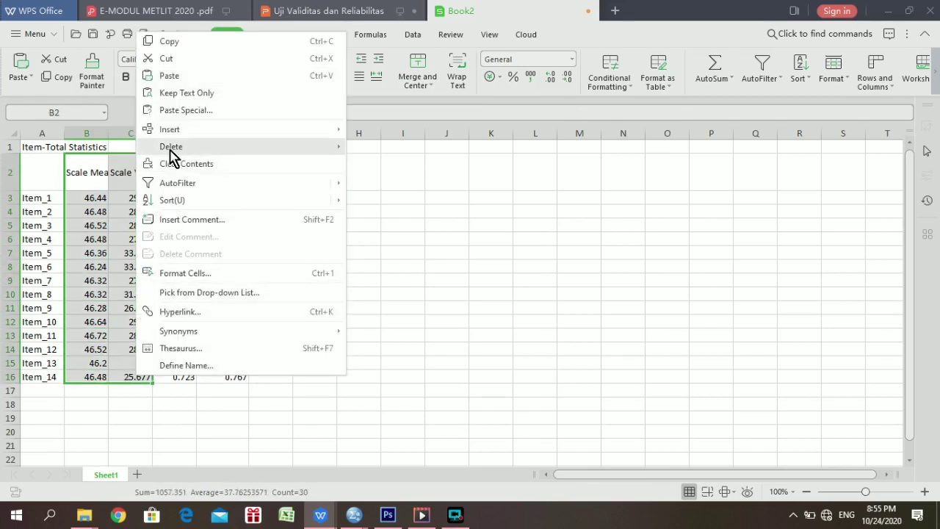
{"action": "mouse_move", "coordinate": [171, 155]}
{"action": "left_click", "coordinate": [364, 147]}
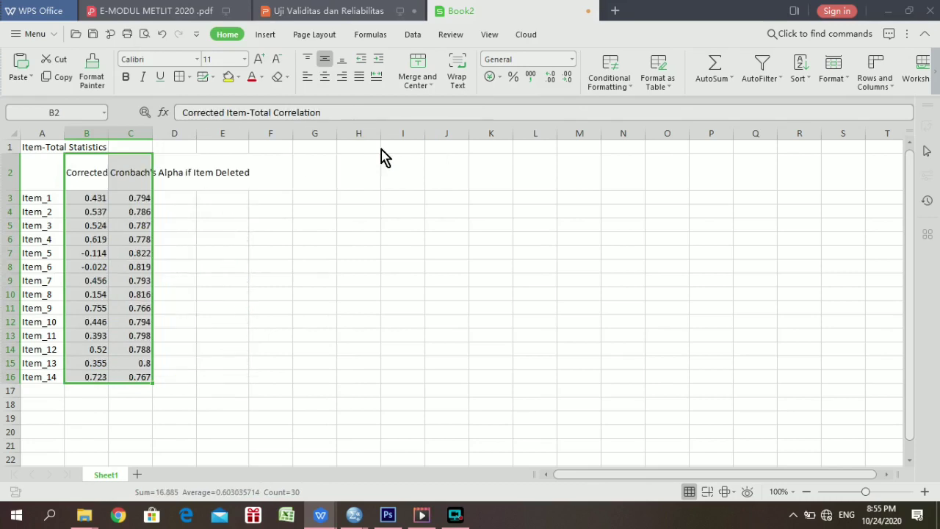
- Delete the Cronbach's Alpha if Item Deleted cells in C2:D16, shifting the remaining cells left
{"action": "left_click", "coordinate": [203, 180]}
{"action": "left_click_drag", "start_coordinate": [130, 174], "coordinate": [175, 383]}
{"action": "right_click", "coordinate": [173, 382]}
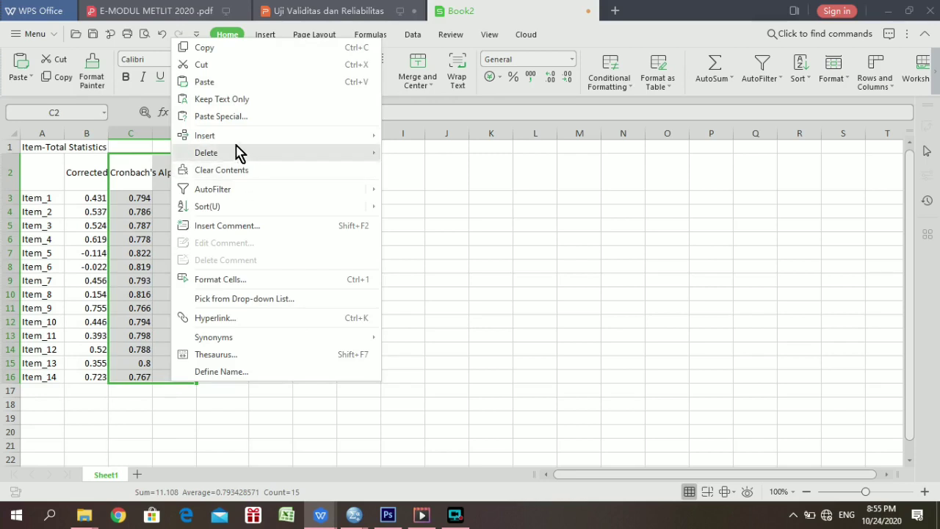
{"action": "mouse_move", "coordinate": [235, 159]}
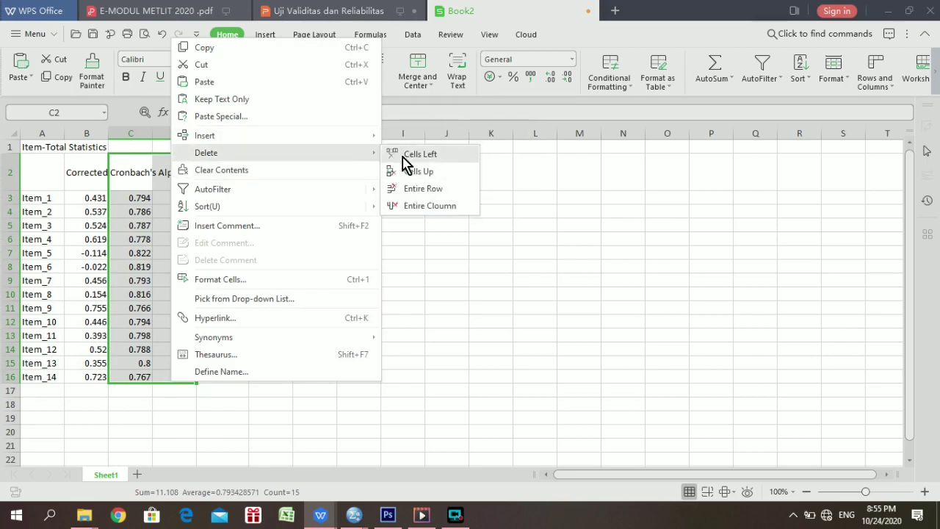
{"action": "left_click", "coordinate": [408, 156]}
- Widen column B and wrap the text of its "Corrected Item-Total Correlation" heading in B2
{"action": "left_click", "coordinate": [147, 173]}
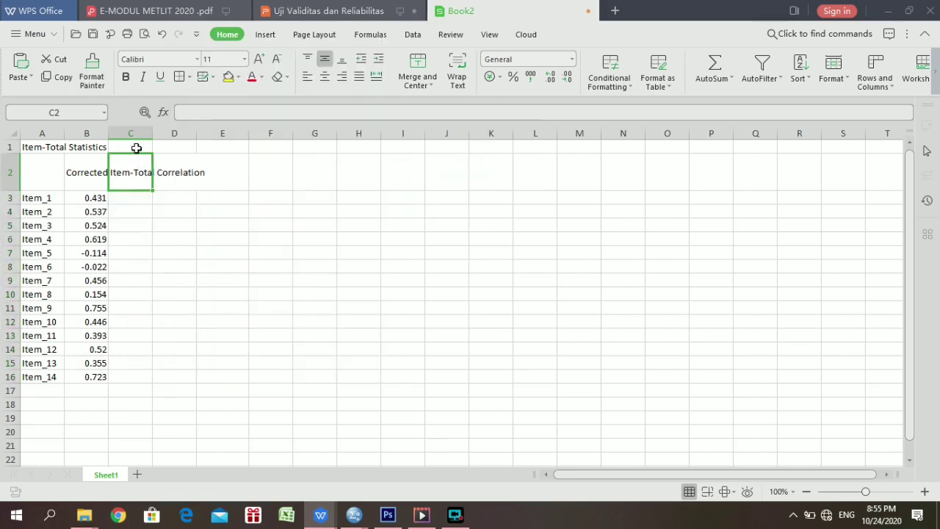
{"action": "left_click", "coordinate": [89, 177]}
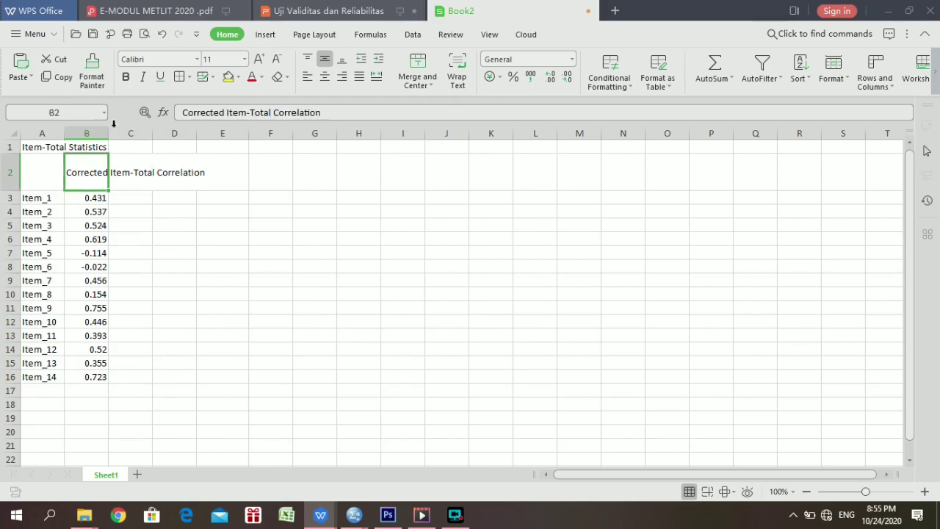
{"action": "left_click_drag", "start_coordinate": [109, 132], "coordinate": [141, 133]}
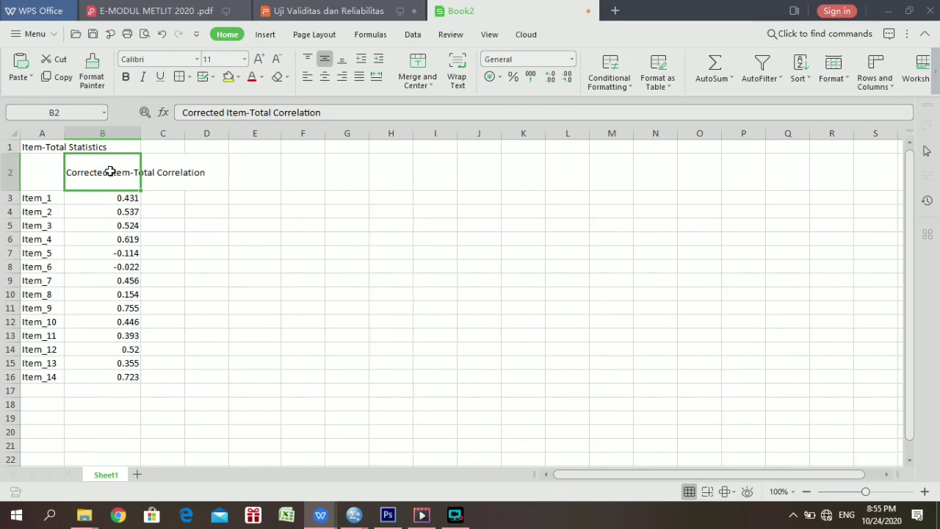
{"action": "left_click", "coordinate": [455, 69]}
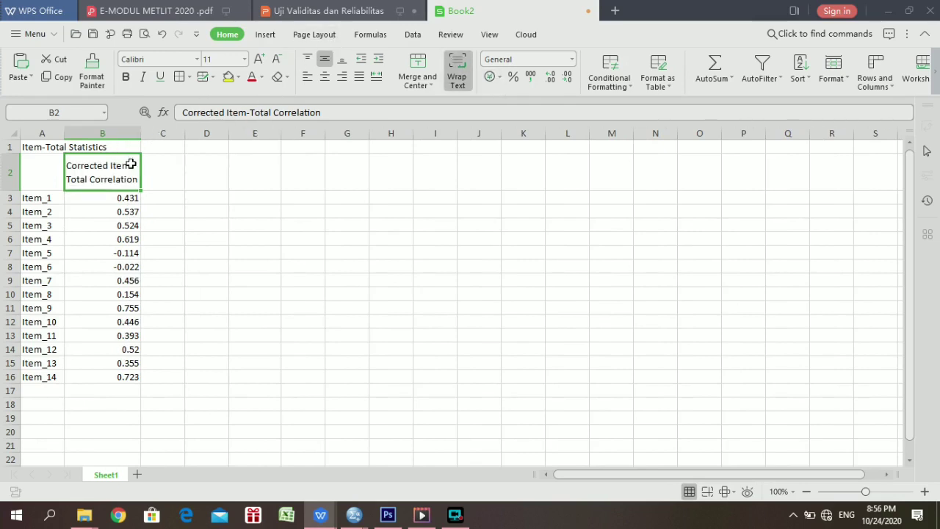
- Centre the heading in B2 and the correlation values in B3:B16 horizontally
{"action": "left_click", "coordinate": [323, 78]}
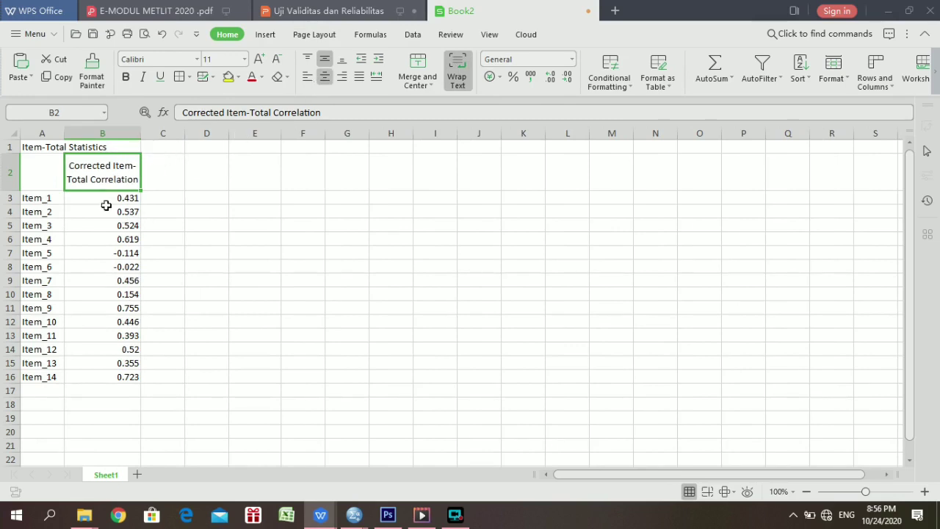
{"action": "left_click_drag", "start_coordinate": [106, 200], "coordinate": [121, 378]}
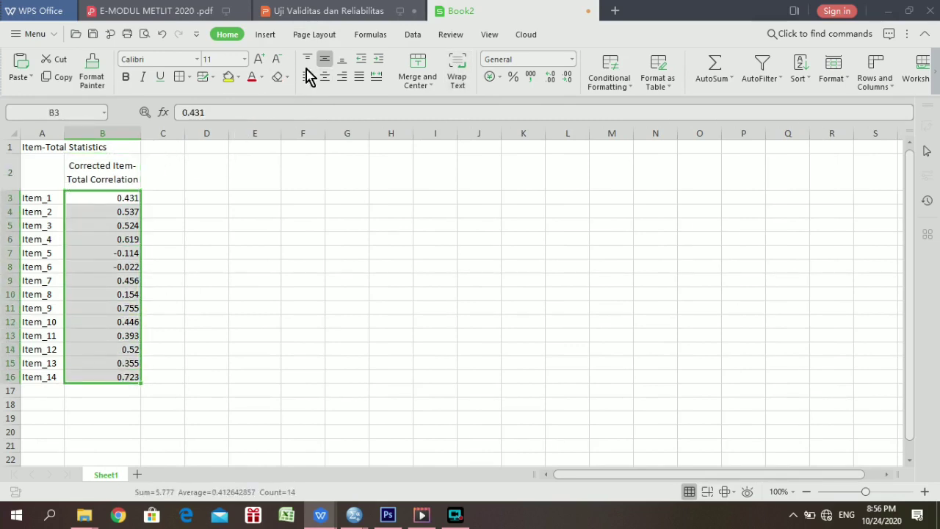
{"action": "left_click", "coordinate": [325, 76]}
- Enter the heading "r tabel" in C2 and fill C3:C16 with copies of the constant value 0.468
{"action": "left_click", "coordinate": [170, 164]}
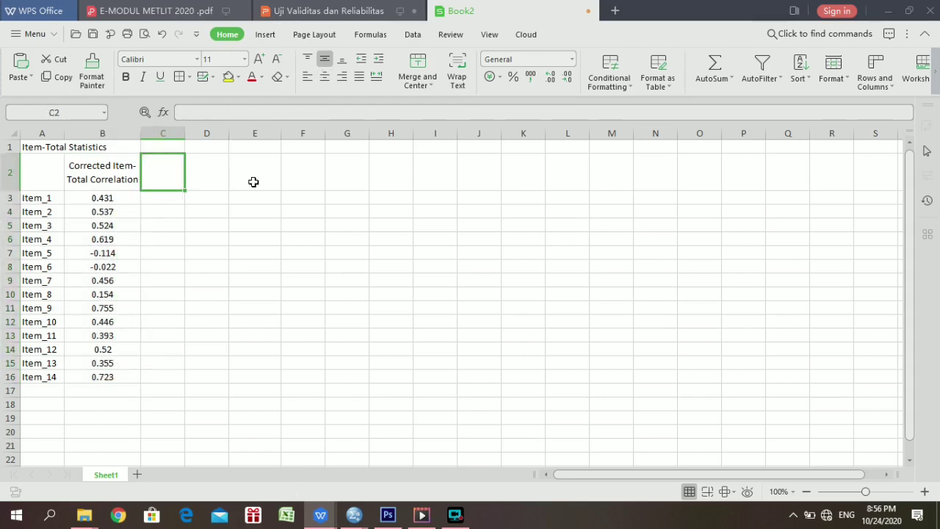
{"action": "type", "text": "r tabel"}
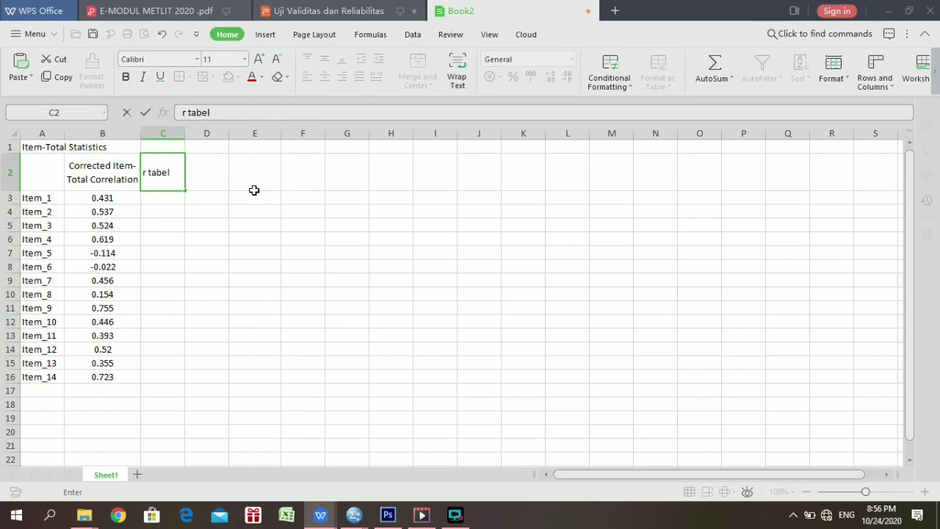
{"action": "left_click", "coordinate": [171, 200]}
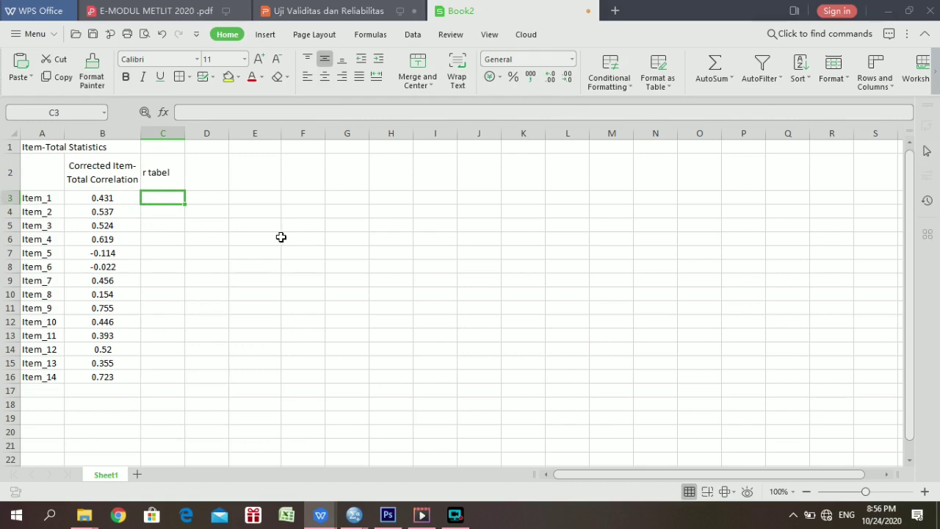
{"action": "type", "text": "0.468"}
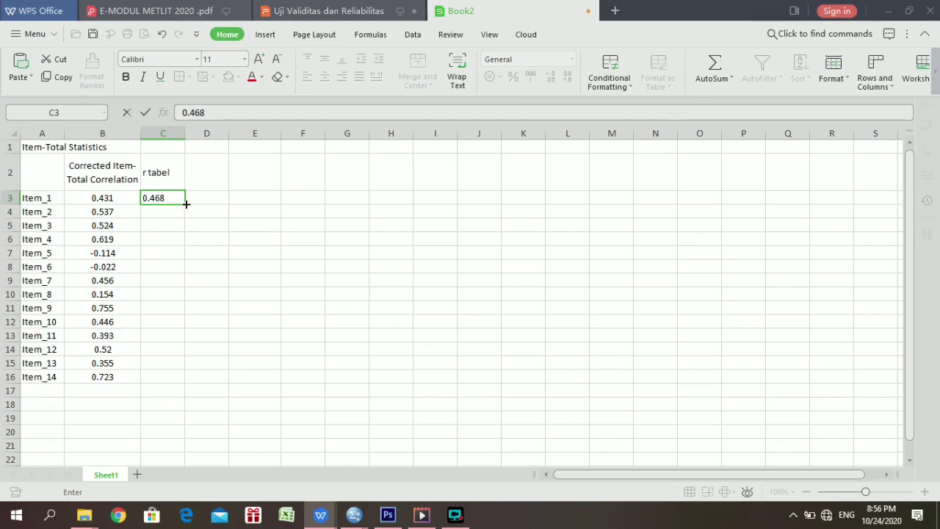
{"action": "left_click_drag", "start_coordinate": [186, 204], "coordinate": [188, 379]}
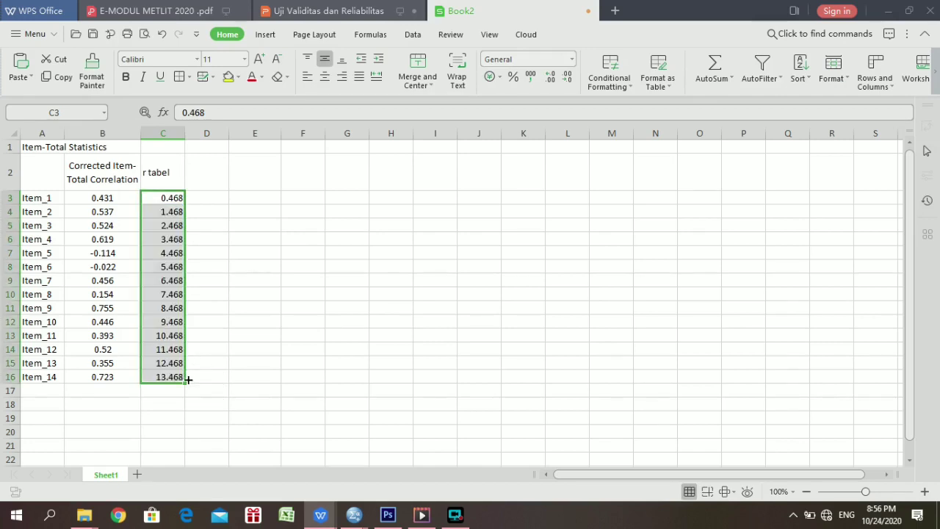
{"action": "left_click", "coordinate": [194, 394]}
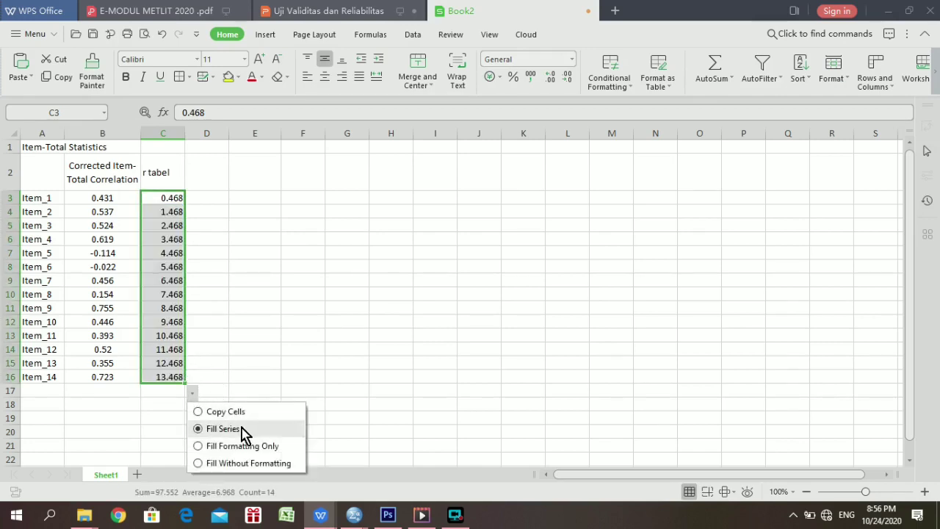
{"action": "left_click", "coordinate": [228, 412]}
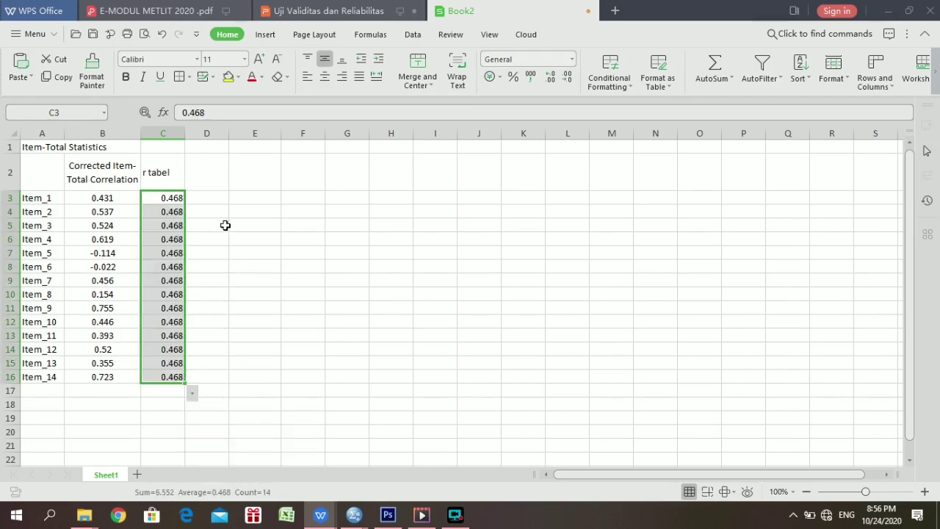
- Enter the formula =IF(B3>C3,"Valid","Tidak Valid") in D3 and fill it down through D16
{"action": "left_click", "coordinate": [203, 195]}
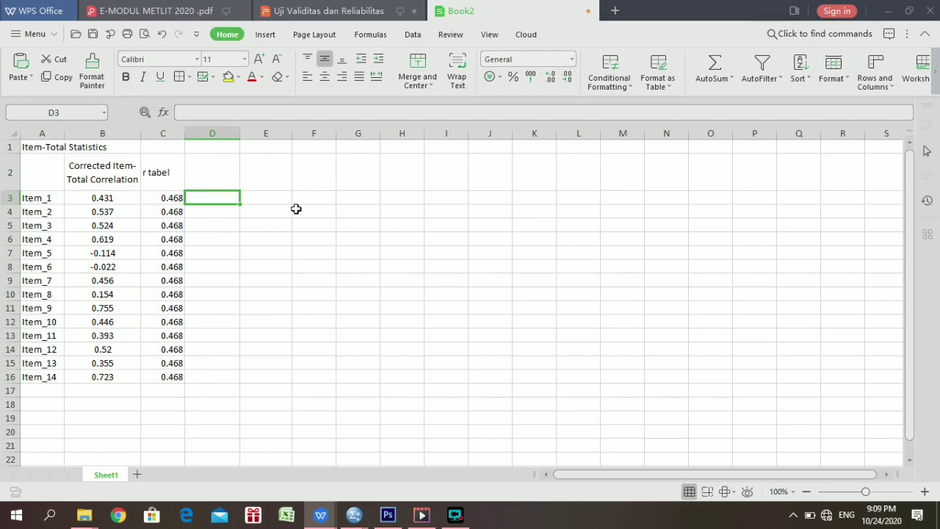
{"action": "type", "text": "="}
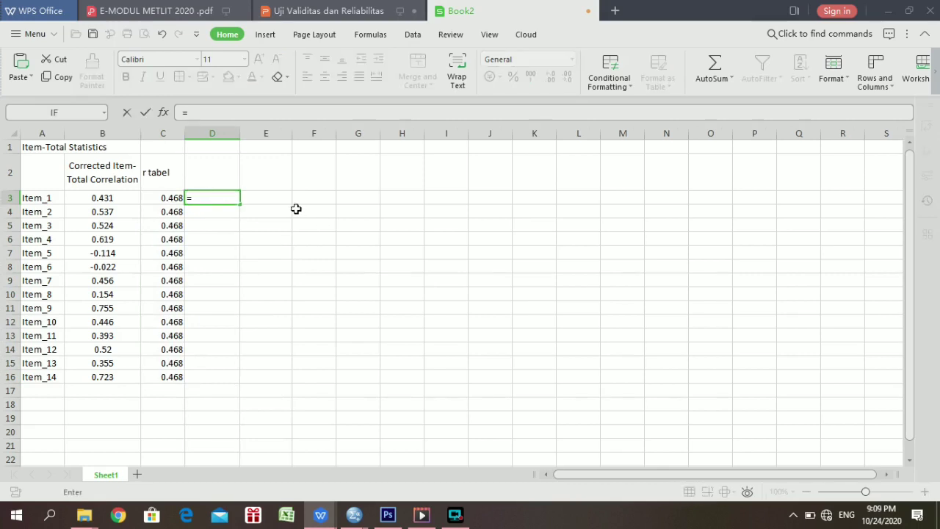
{"action": "type", "text": "if"}
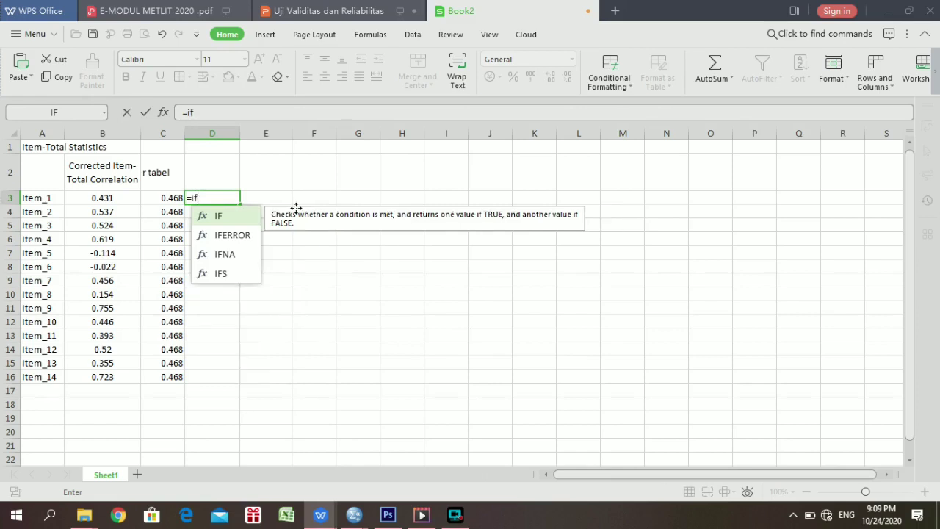
{"action": "double_click", "coordinate": [236, 216]}
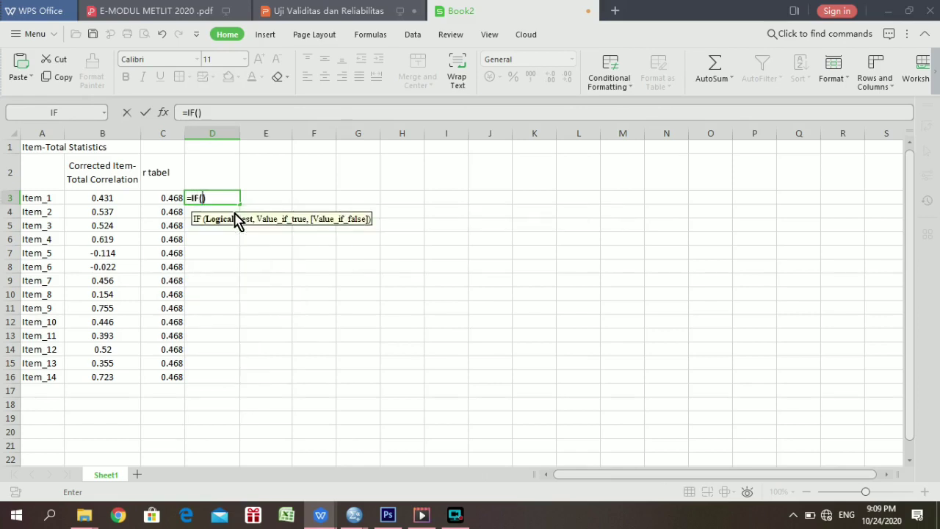
{"action": "left_click", "coordinate": [109, 198]}
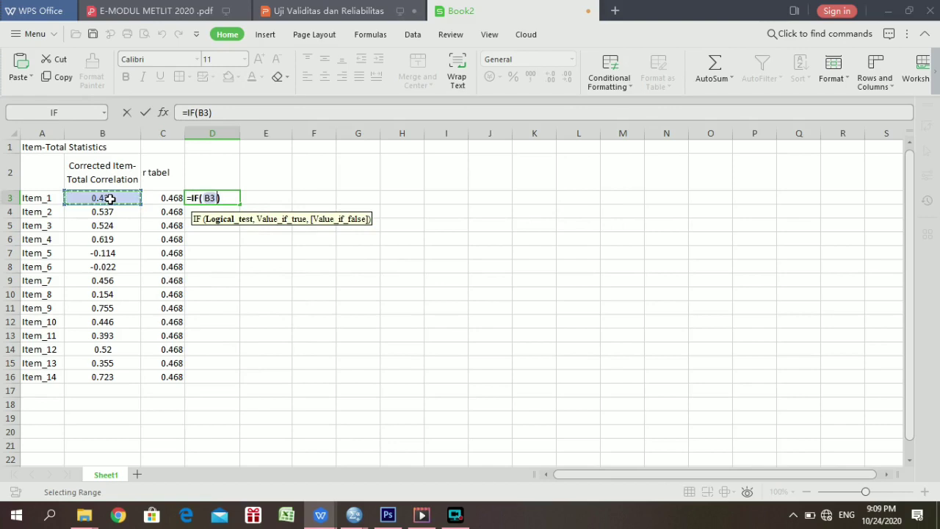
{"action": "type", "text": ">"}
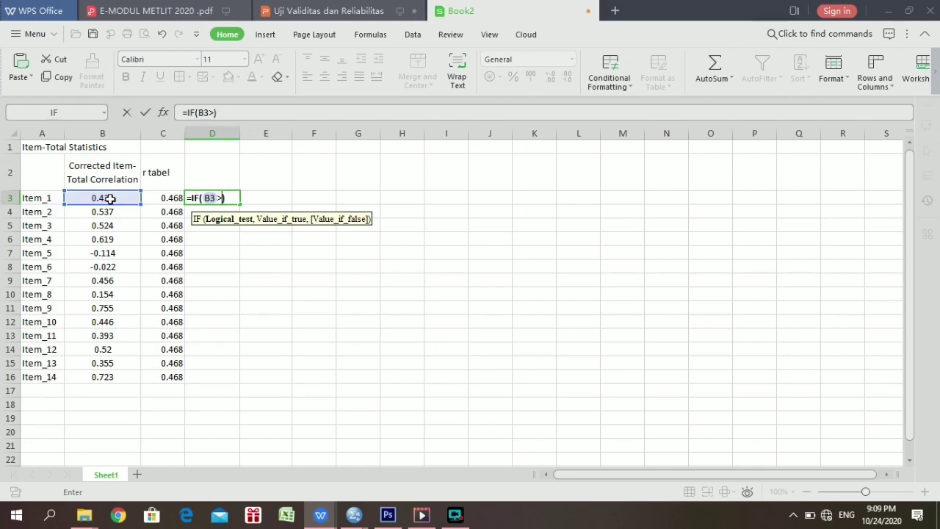
{"action": "left_click", "coordinate": [154, 197]}
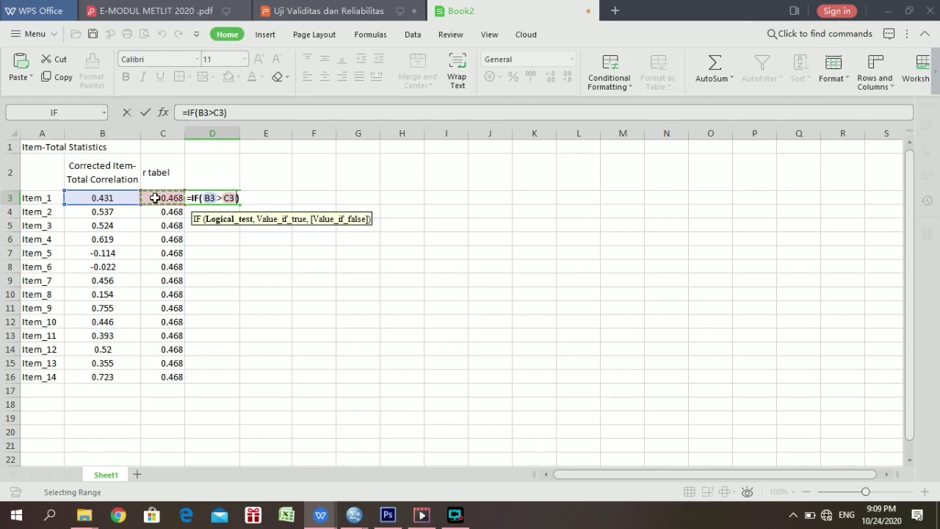
{"action": "type", "text": ","}
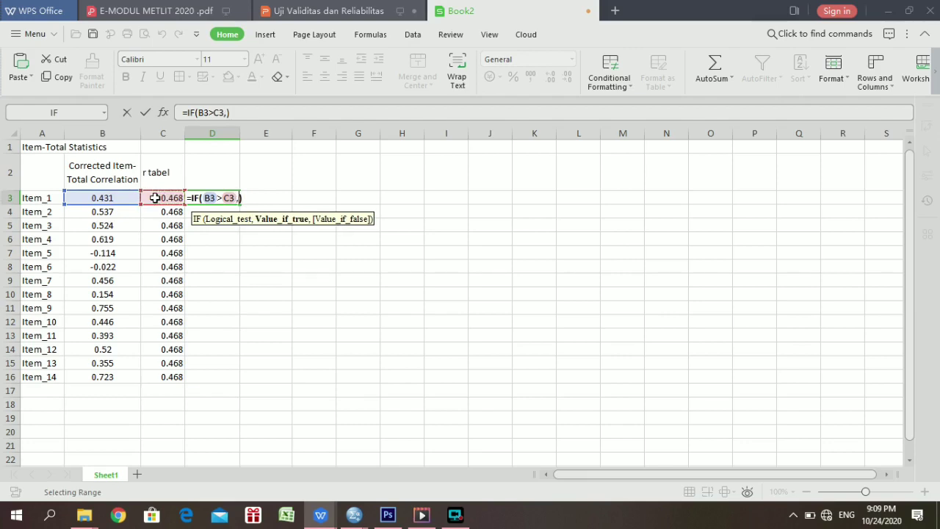
{"action": "type", "text": "\""}
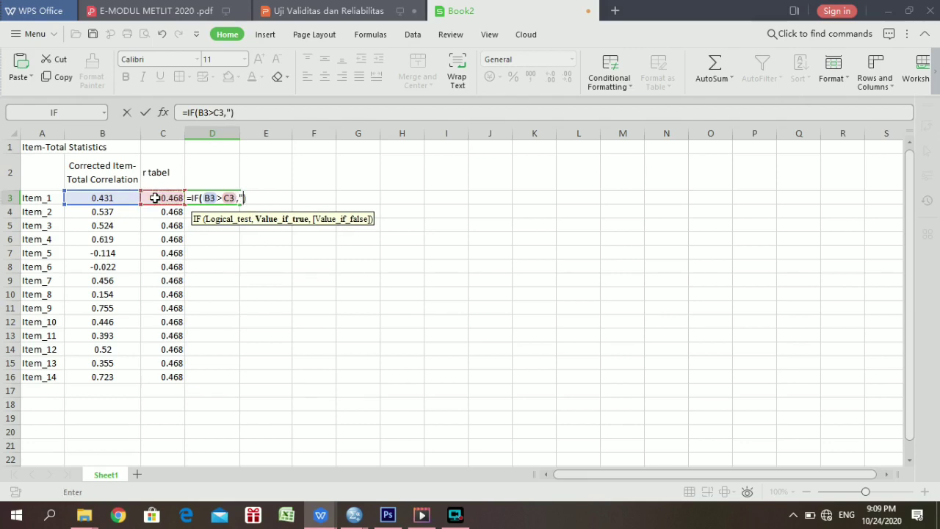
{"action": "type", "text": "Valid\",\""}
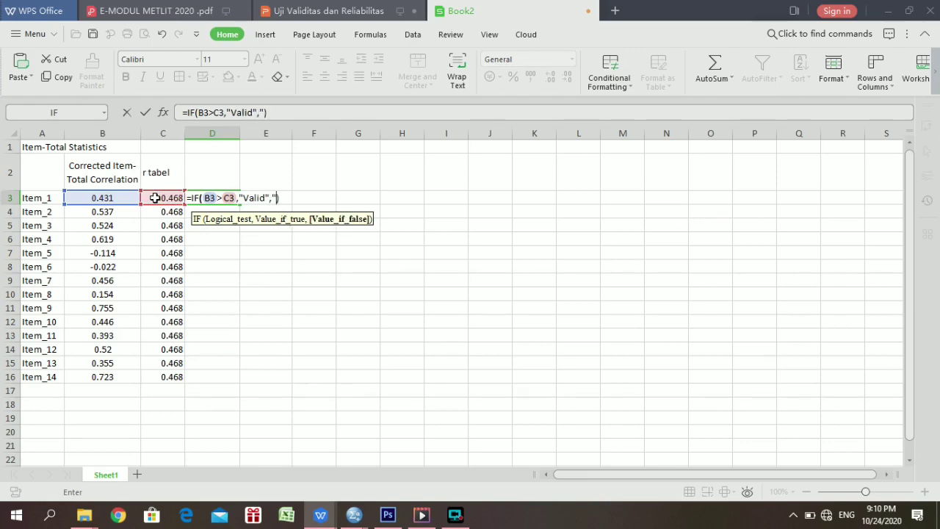
{"action": "type", "text": "Tidal"}
{"action": "key", "text": "BackSpace"}
{"action": "type", "text": "k Va"}
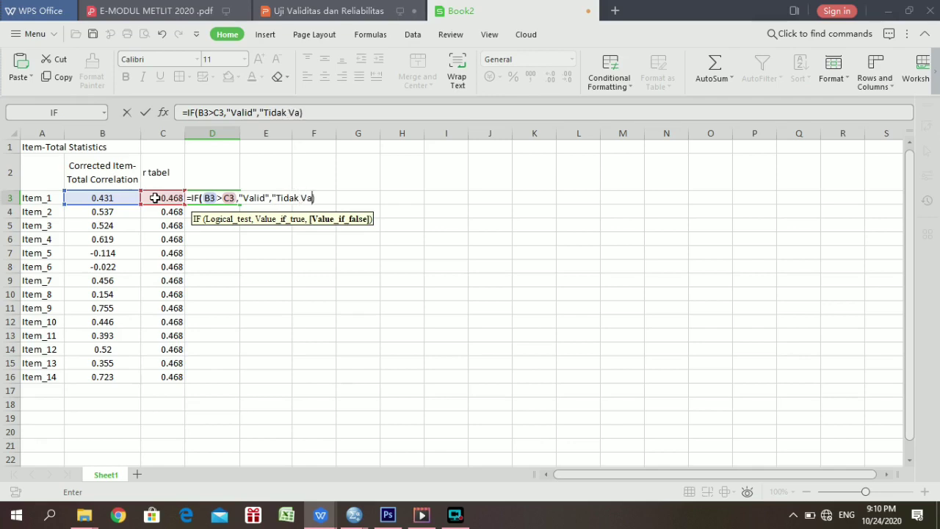
{"action": "type", "text": "lid\""}
{"action": "key", "text": "Return"}
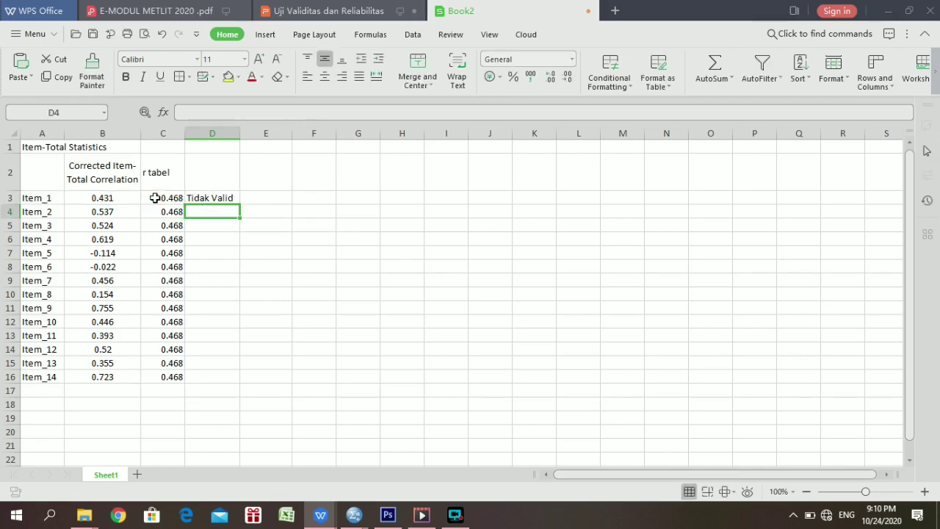
{"action": "left_click", "coordinate": [205, 195]}
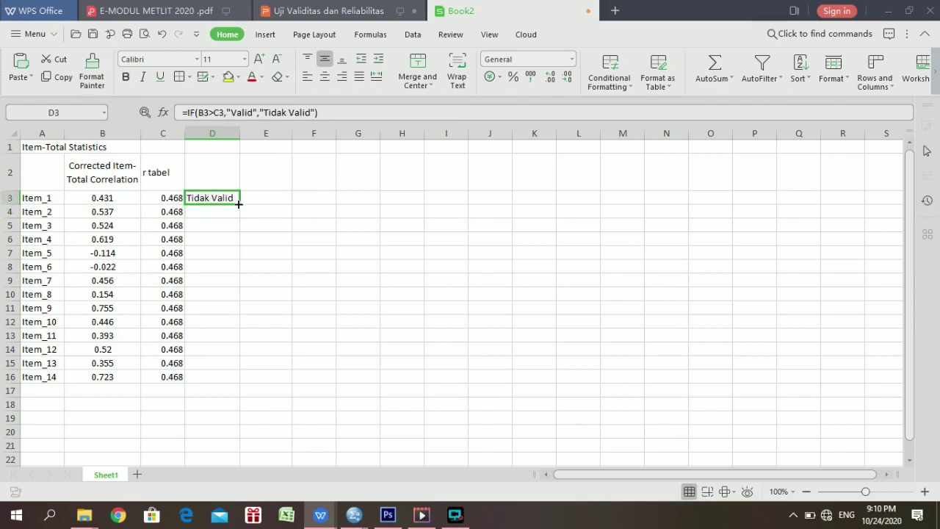
{"action": "left_click_drag", "start_coordinate": [239, 204], "coordinate": [248, 381]}
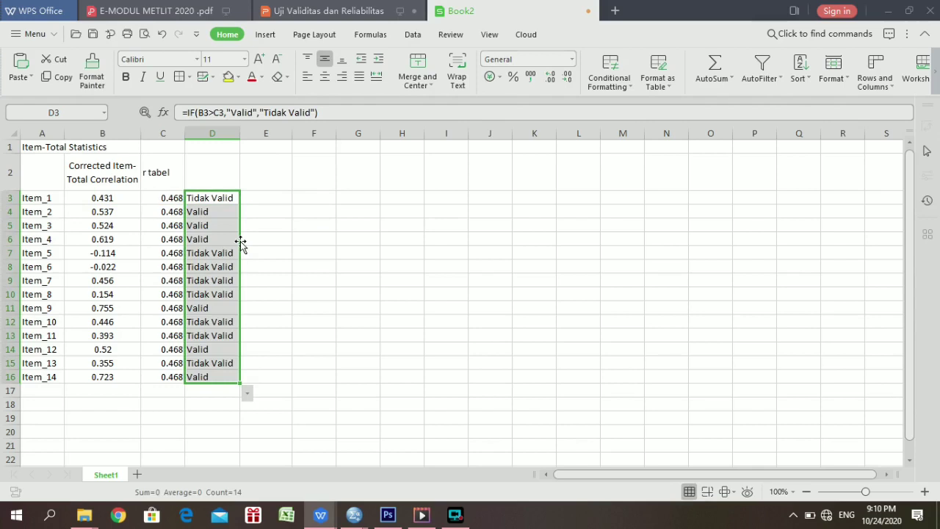
- Write the conclusion "berdasarkan hasil pengujian, terdapat delapan item pertanyaan yang tidak valid." in cell F3
{"action": "left_click", "coordinate": [269, 233]}
{"action": "key", "text": "Up"}
{"action": "key", "text": "Up"}
{"action": "key", "text": "Up"}
{"action": "key", "text": "Right"}
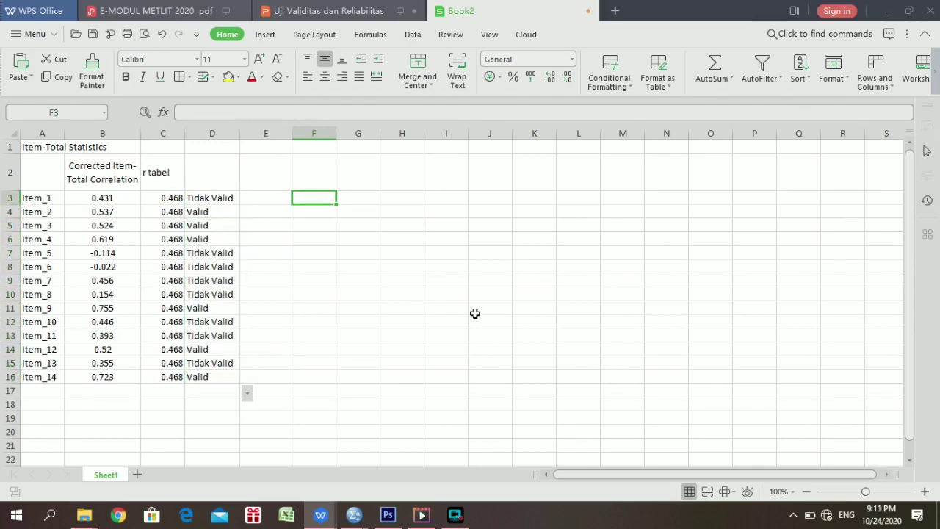
{"action": "type", "text": "beda"}
{"action": "key", "text": "BackSpace"}
{"action": "key", "text": "BackSpace"}
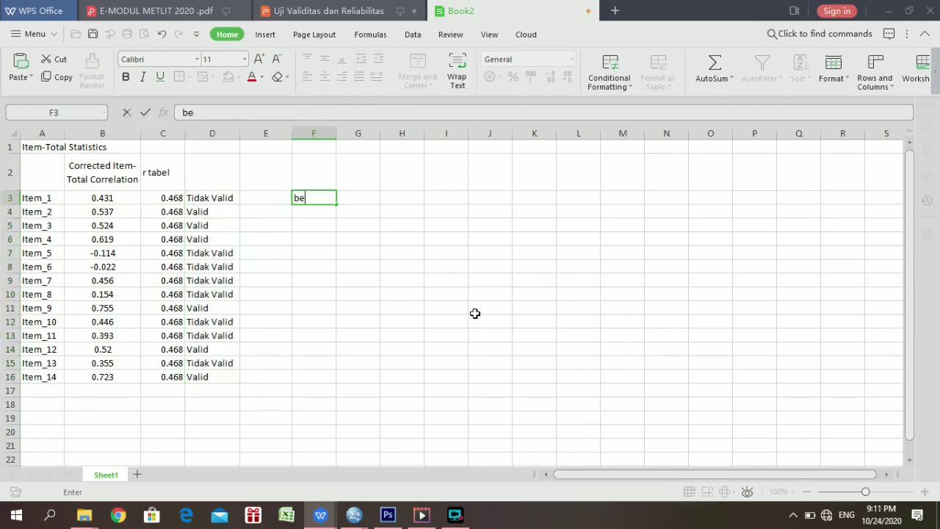
{"action": "type", "text": "rdasarkan hasil"}
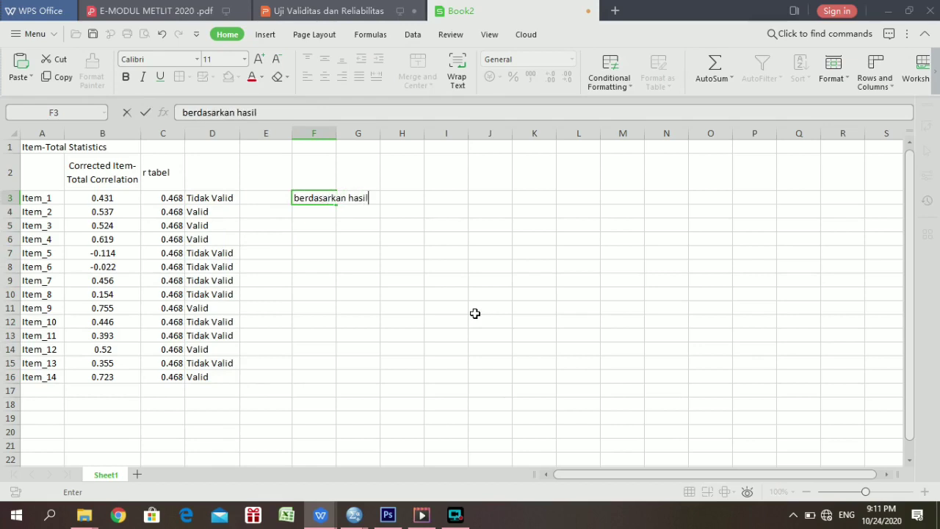
{"action": "type", "text": " pengujia"}
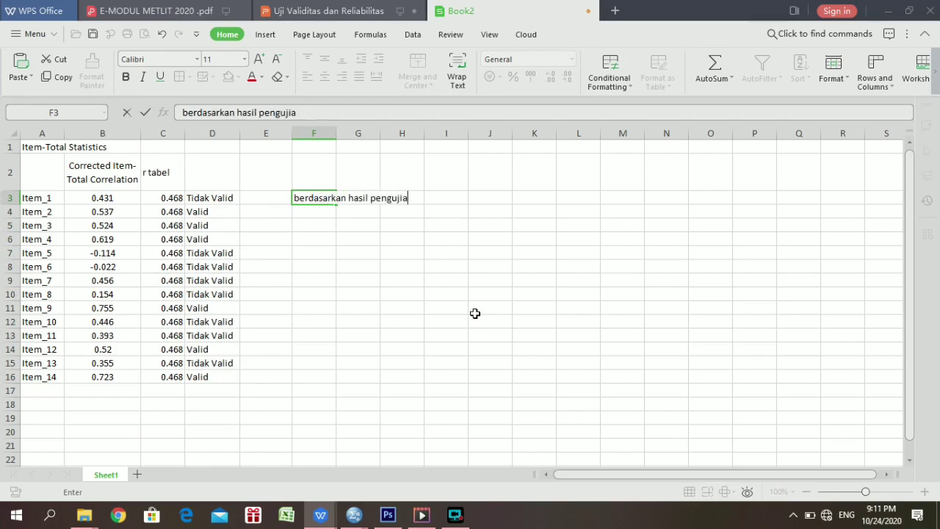
{"action": "type", "text": "n, terdapat"}
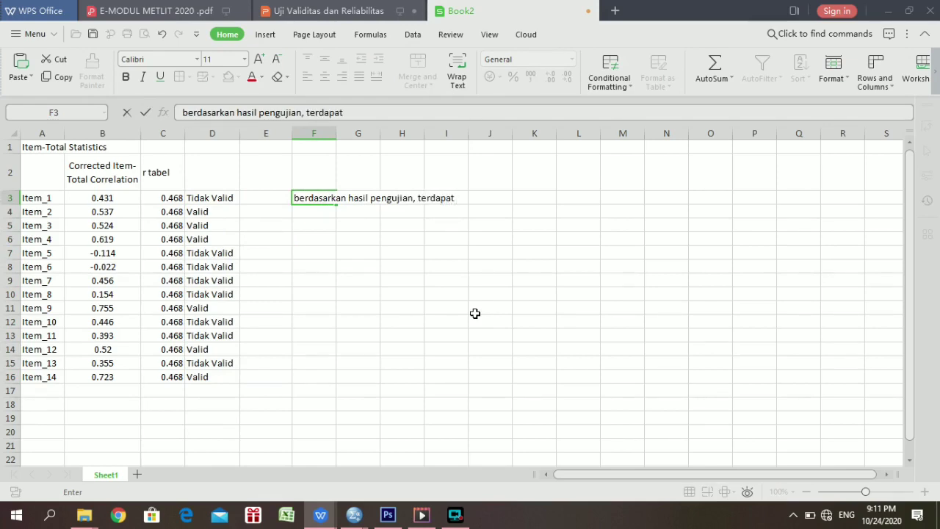
{"action": "type", "text": " delapan"}
{"action": "key", "text": "BackSpace"}
{"action": "type", "text": "n item pe"}
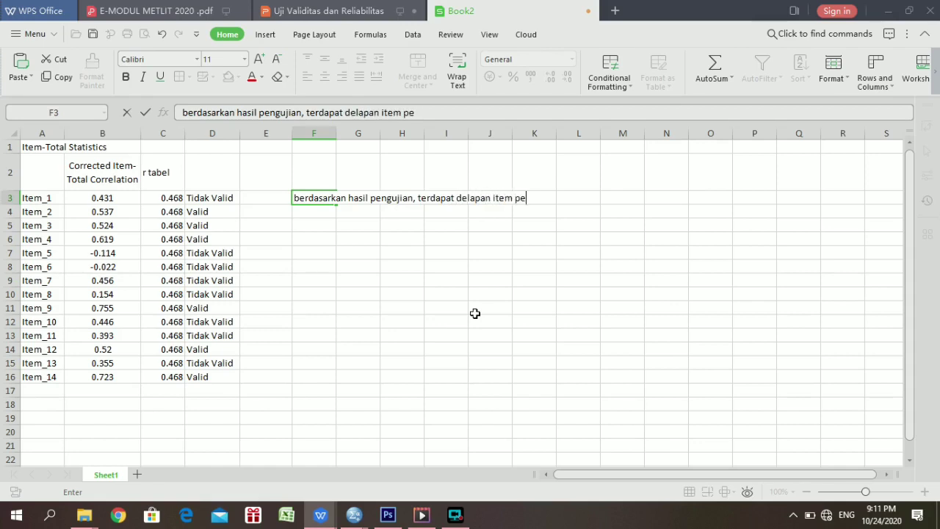
{"action": "type", "text": "rtanyaan yang t"}
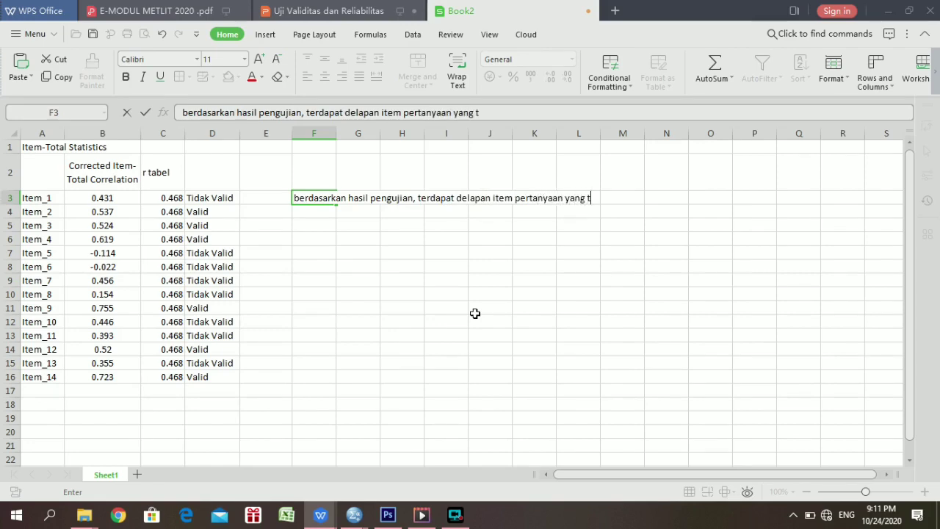
{"action": "type", "text": "idak valid."}
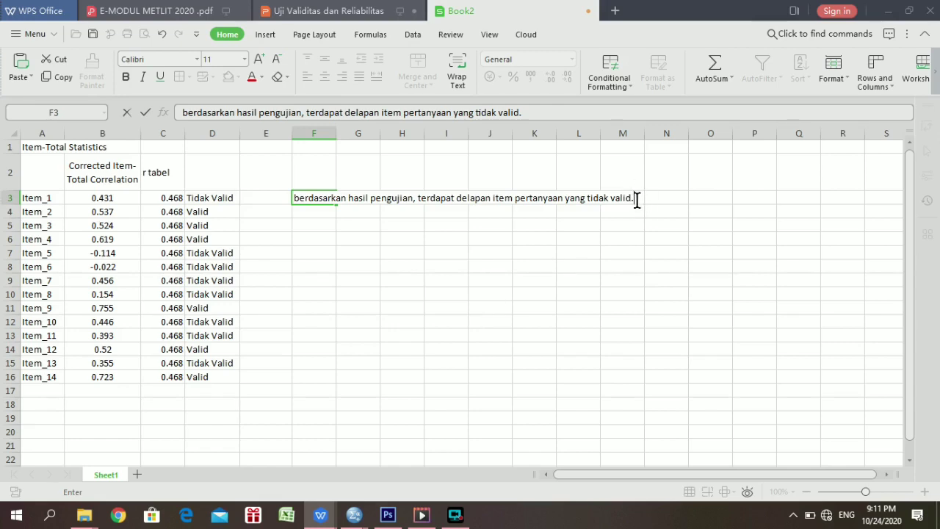
- Put the whole conclusion sentence from F3 on the clipboard and switch to the SPSS Statistics Viewer output window
{"action": "left_click_drag", "start_coordinate": [637, 199], "coordinate": [221, 193]}
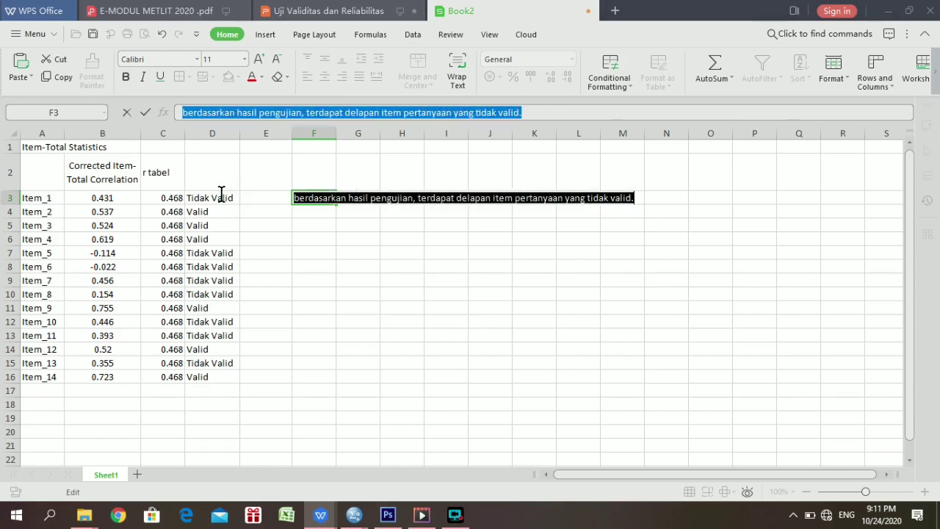
{"action": "right_click", "coordinate": [335, 206]}
{"action": "left_click", "coordinate": [346, 212]}
{"action": "mouse_move", "coordinate": [357, 511]}
{"action": "left_click", "coordinate": [384, 459]}
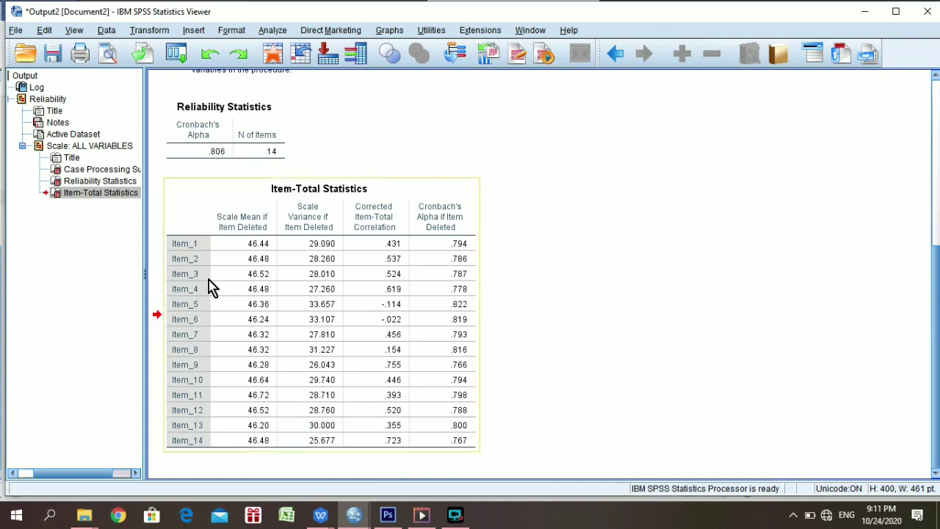
- Insert a new text item below the Item-Total Statistics table and paste the copied conclusion sentence after it
{"action": "left_click", "coordinate": [192, 33]}
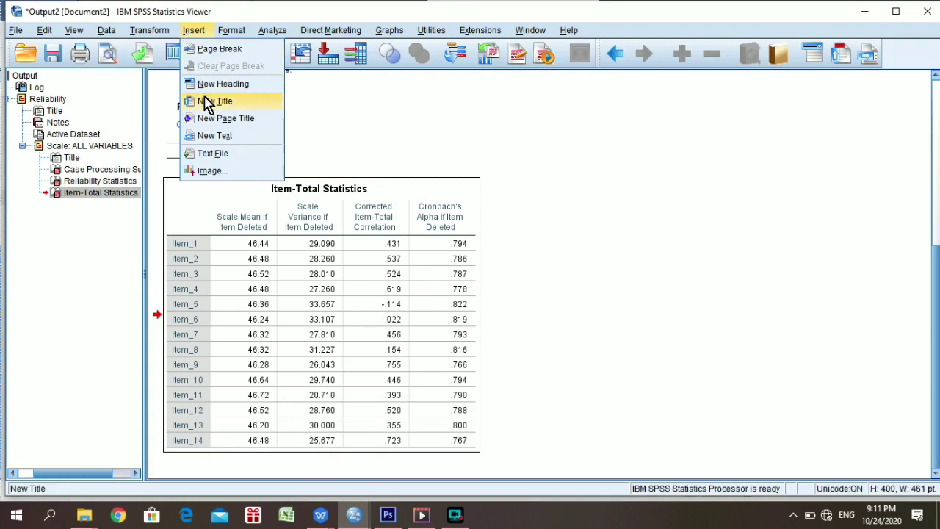
{"action": "key", "text": "Escape"}
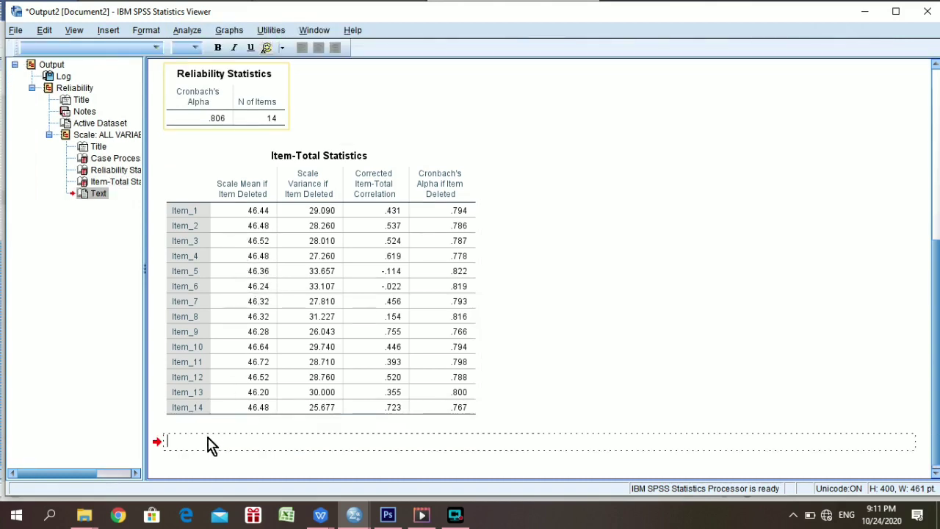
{"action": "left_click", "coordinate": [209, 445]}
{"action": "left_click", "coordinate": [195, 454]}
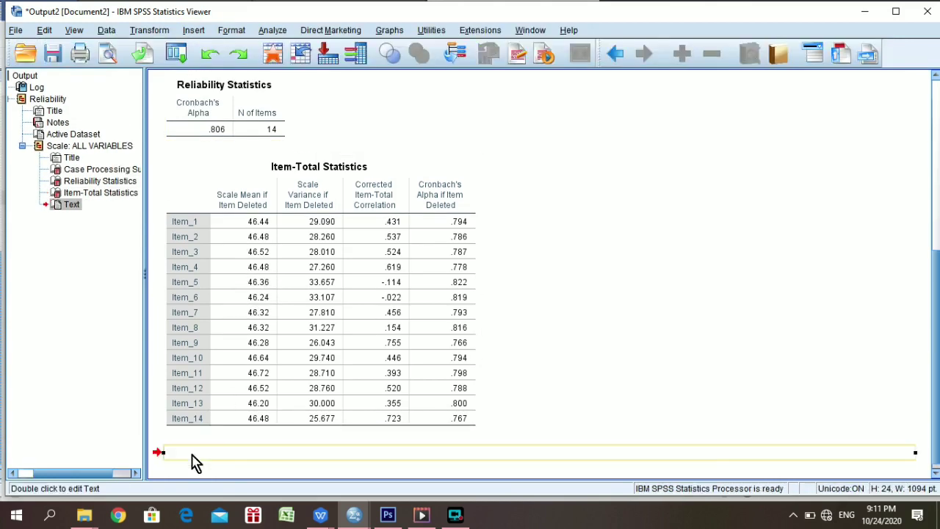
{"action": "right_click", "coordinate": [192, 453]}
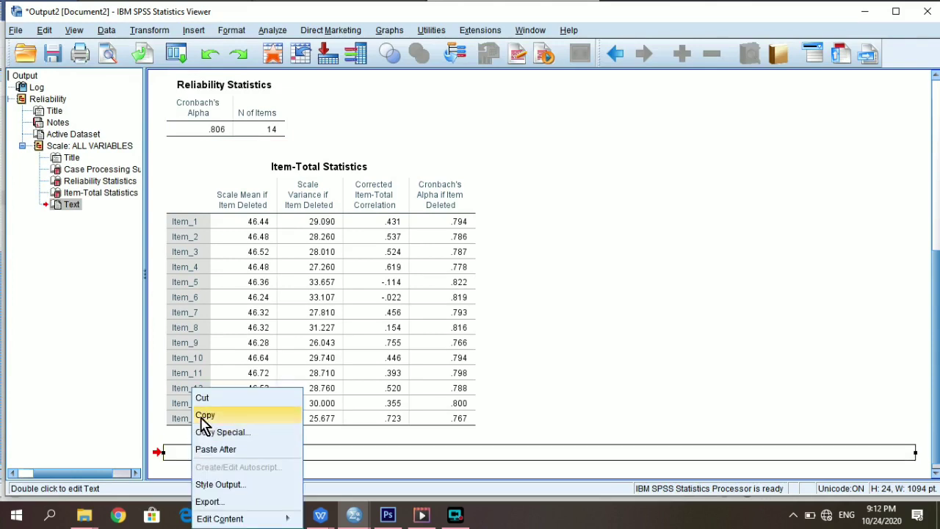
{"action": "left_click", "coordinate": [216, 448]}
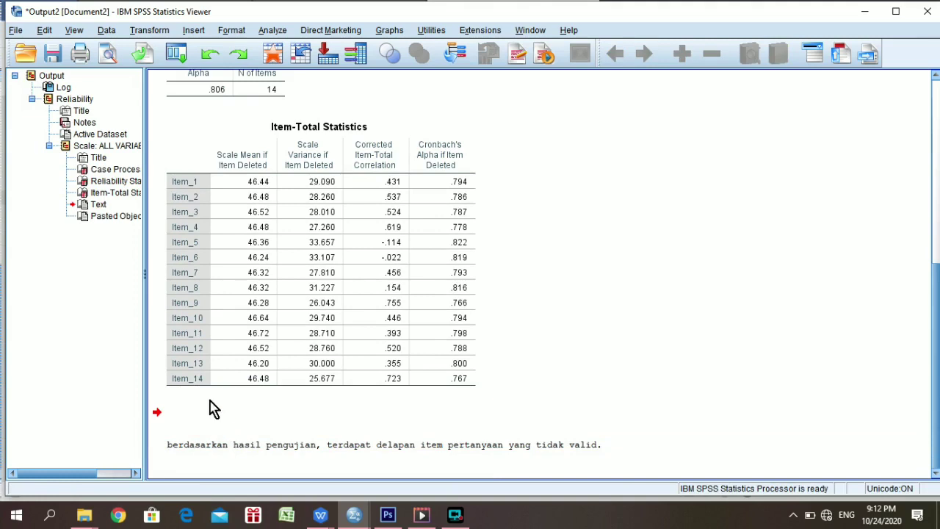
- Cut the empty text item between the Item-Total Statistics table and the pasted conclusion
{"action": "left_click", "coordinate": [213, 419]}
{"action": "right_click", "coordinate": [213, 419]}
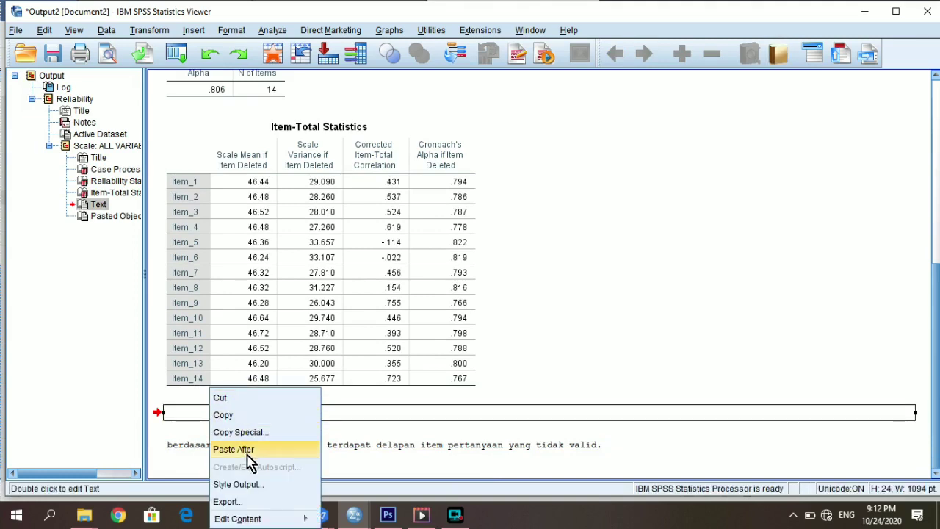
{"action": "left_click", "coordinate": [164, 472]}
{"action": "left_click_drag", "start_coordinate": [180, 450], "coordinate": [199, 417]}
{"action": "left_click", "coordinate": [200, 417]}
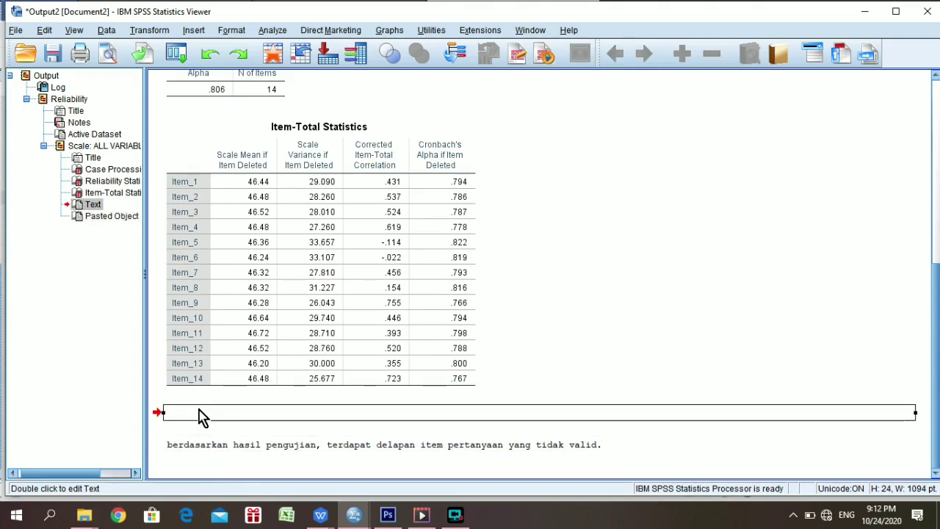
{"action": "right_click", "coordinate": [203, 416]}
{"action": "left_click", "coordinate": [210, 398]}
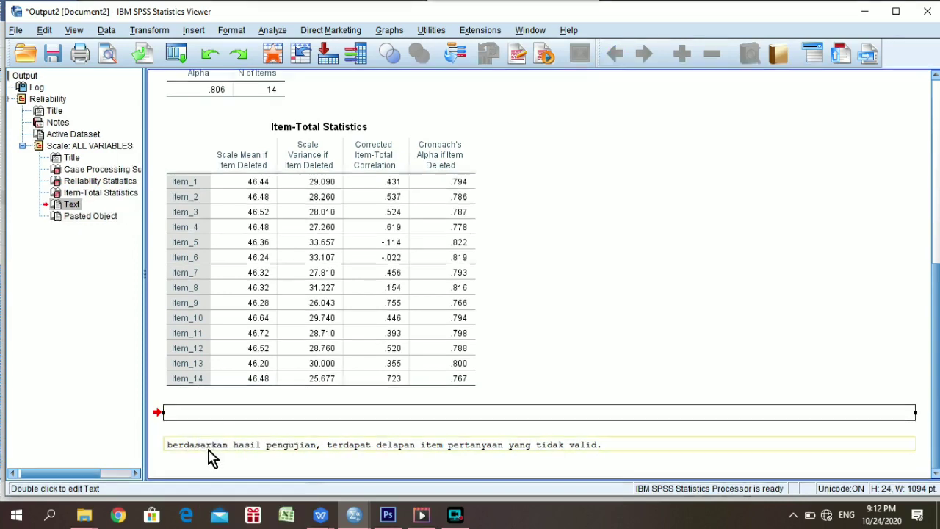
{"action": "left_click_drag", "start_coordinate": [211, 451], "coordinate": [404, 311]}
{"action": "left_click_drag", "start_coordinate": [371, 281], "coordinate": [601, 420]}
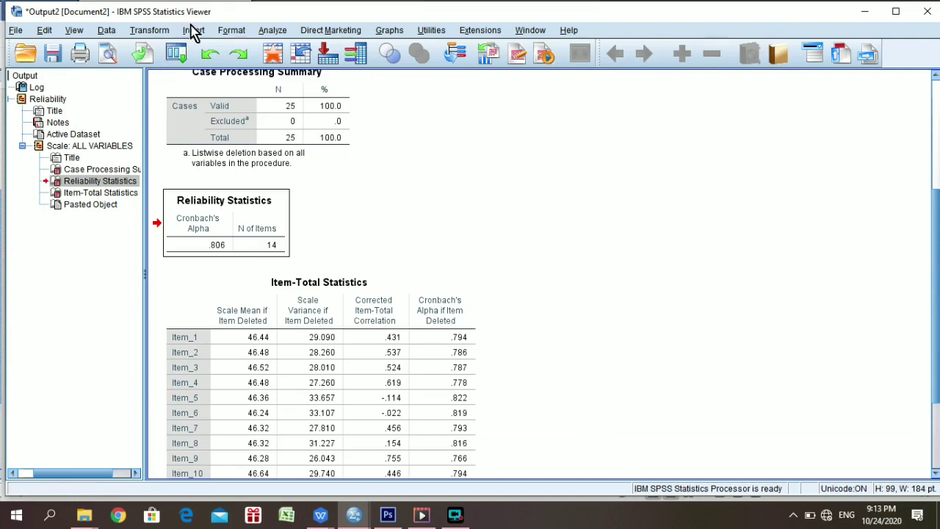
- Insert a text item below the Reliability Statistics table reading "Berdasarkan output Reliability Statistics diperoleh nilai Cronbach Alpha sebesar"
{"action": "left_click", "coordinate": [194, 30]}
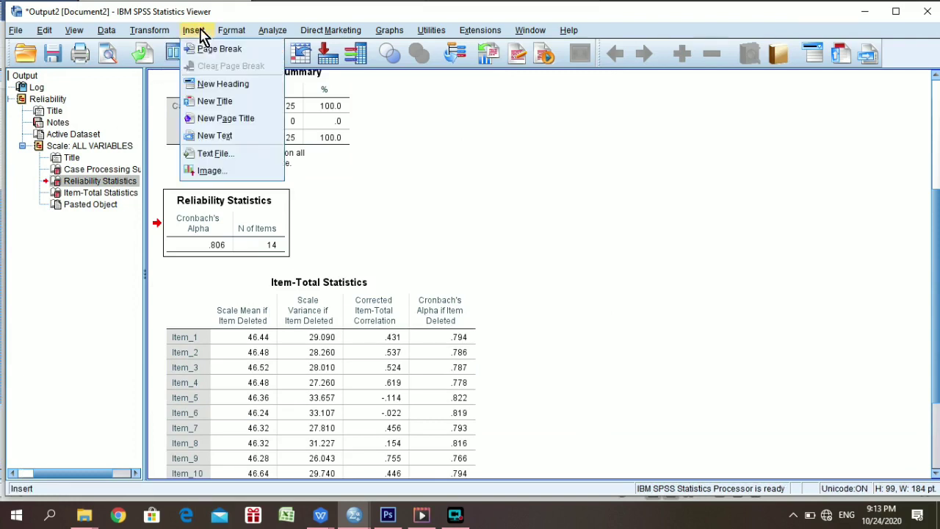
{"action": "left_click", "coordinate": [237, 150]}
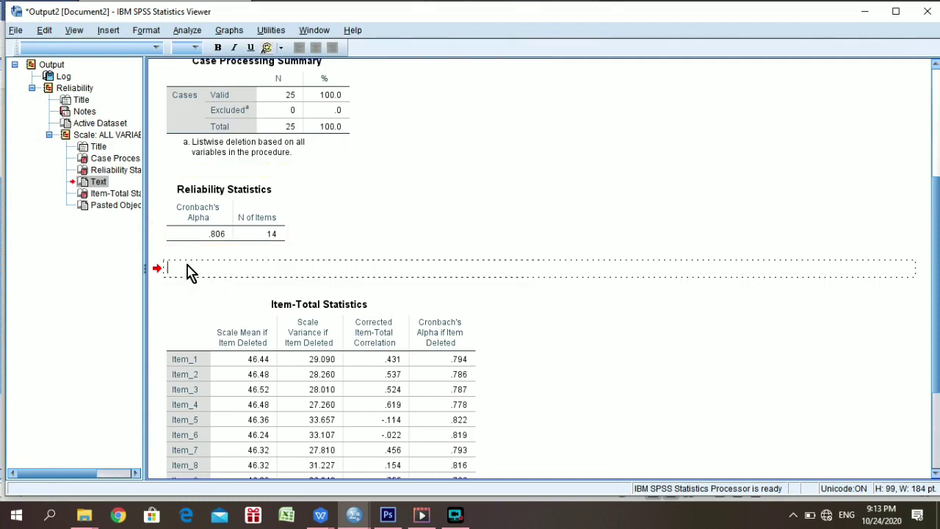
{"action": "double_click", "coordinate": [189, 270]}
{"action": "right_click", "coordinate": [190, 270]}
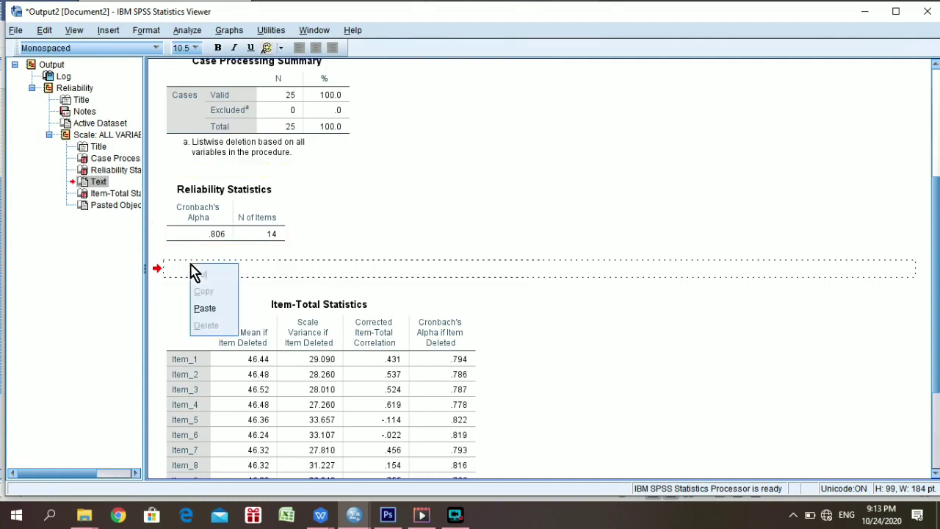
{"action": "left_click", "coordinate": [206, 309]}
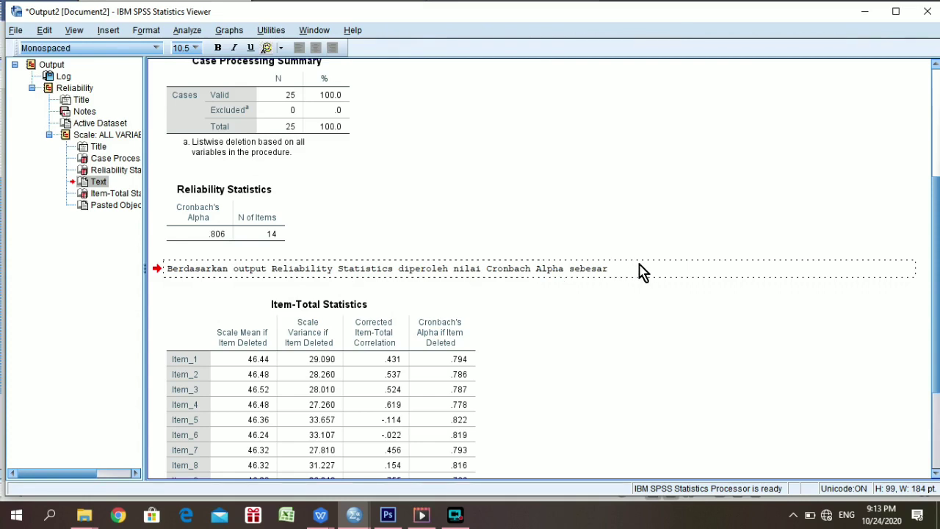
- Complete the Cronbach Alpha sentence with "0.806 > 0.05 maka alat ukur dikatakan reliabel."
{"action": "type", "text": "0."}
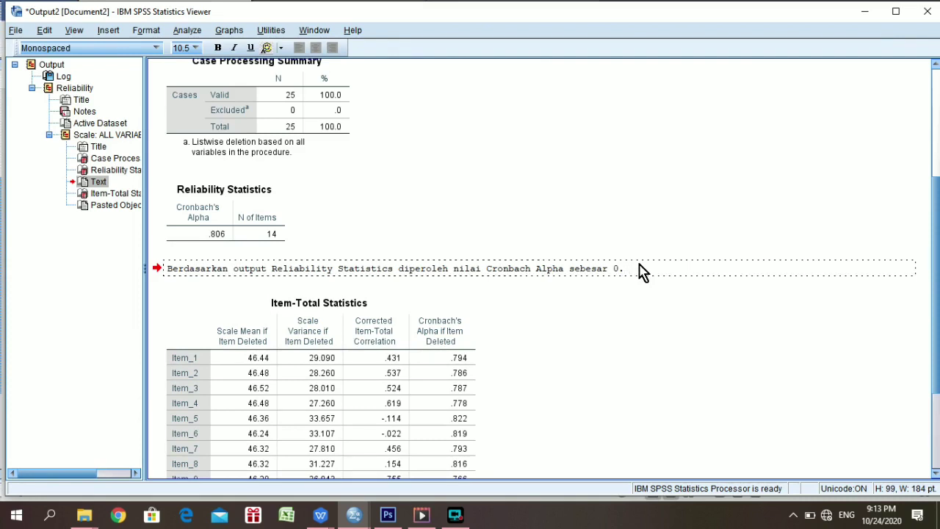
{"action": "type", "text": "080"}
{"action": "type", "text": "05 maka alat ukut"}
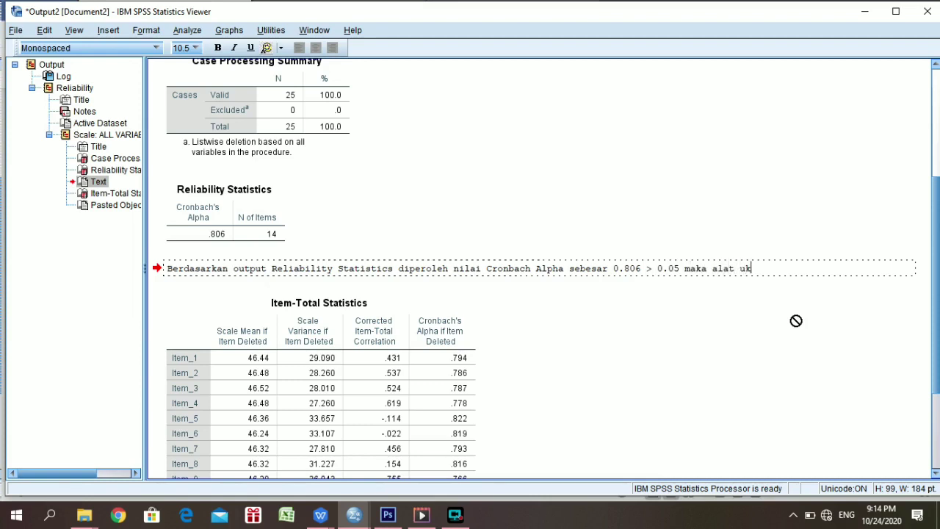
{"action": "key", "text": "BackSpace"}
{"action": "key", "text": "BackSpace"}
{"action": "type", "text": "r dikatakan rliabe"}
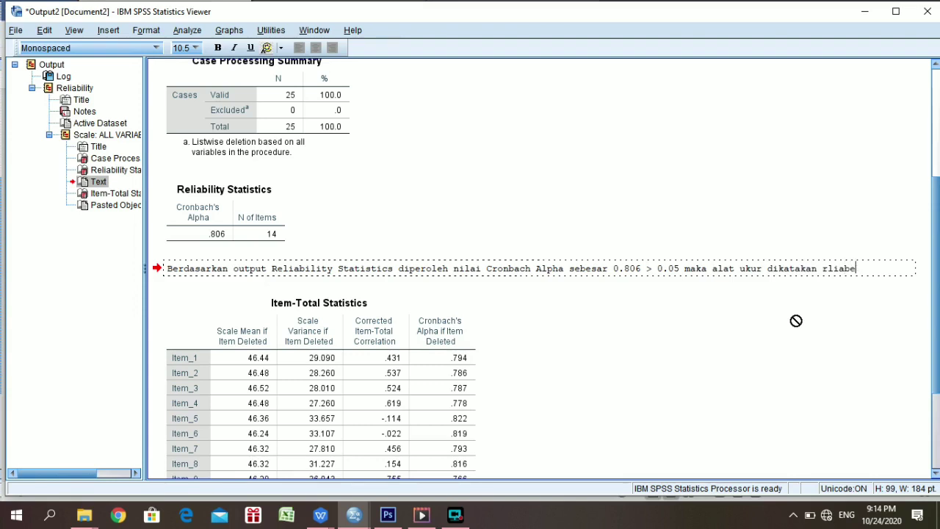
{"action": "key", "text": "BackSpace"}
{"action": "key", "text": "BackSpace"}
{"action": "key", "text": "BackSpace"}
{"action": "key", "text": "BackSpace"}
{"action": "key", "text": "BackSpace"}
{"action": "type", "text": "eliabel."}
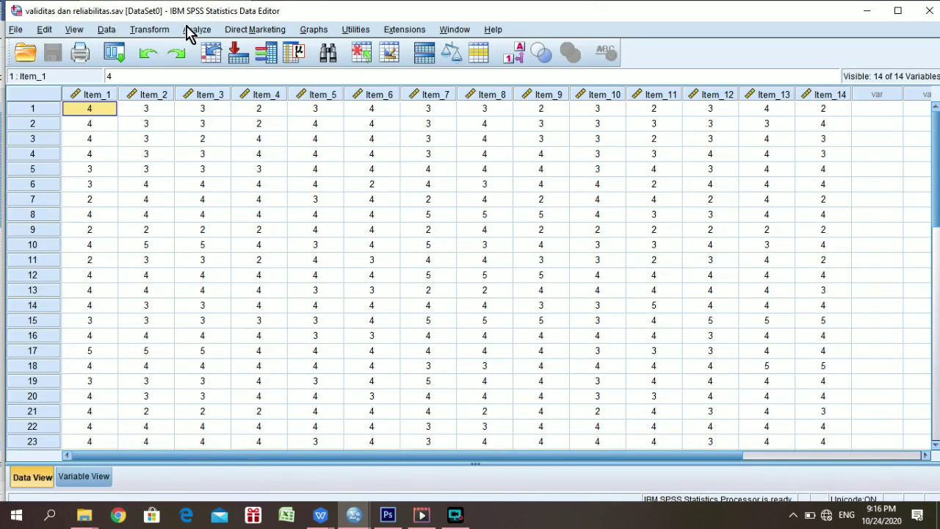
- Start a Reliability Analysis on the 14 items from the Data Editor and set the model to Split-half
{"action": "left_click", "coordinate": [191, 30]}
{"action": "mouse_move", "coordinate": [283, 257]}
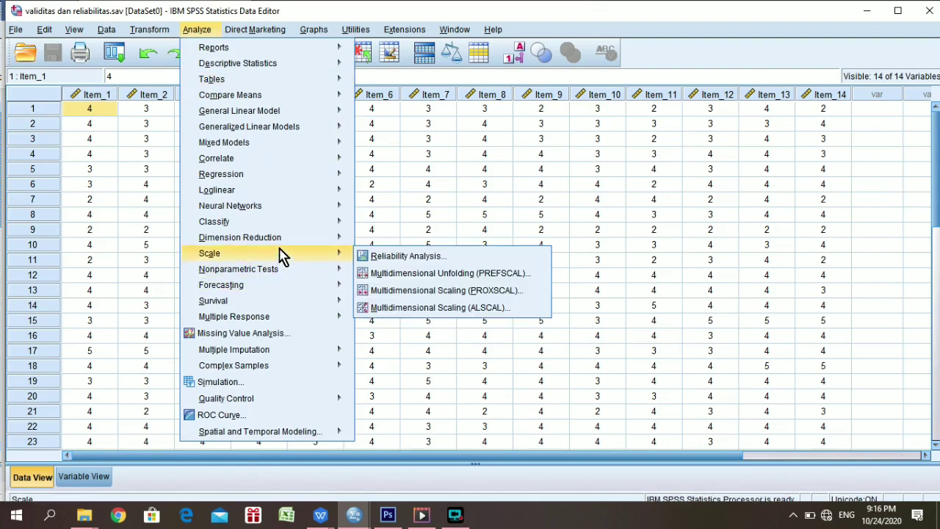
{"action": "left_click", "coordinate": [402, 259]}
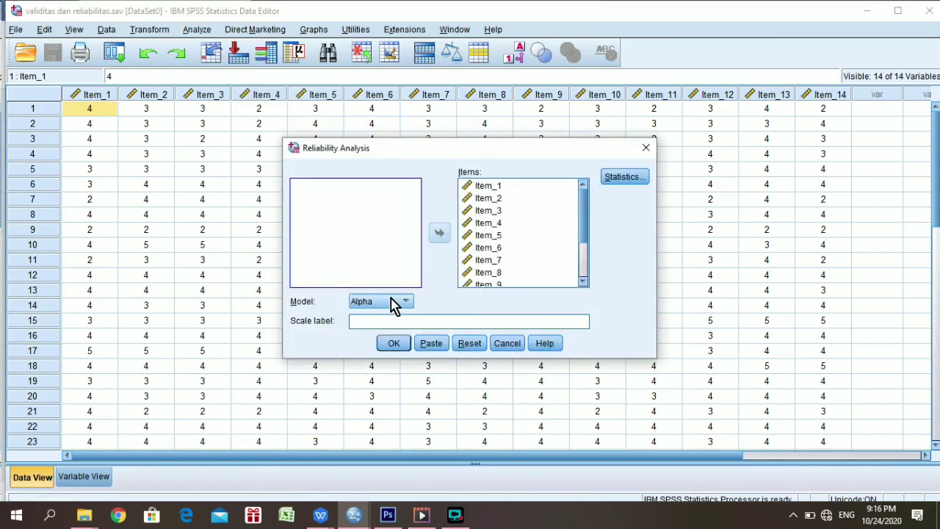
{"action": "left_click", "coordinate": [391, 305]}
{"action": "left_click", "coordinate": [376, 327]}
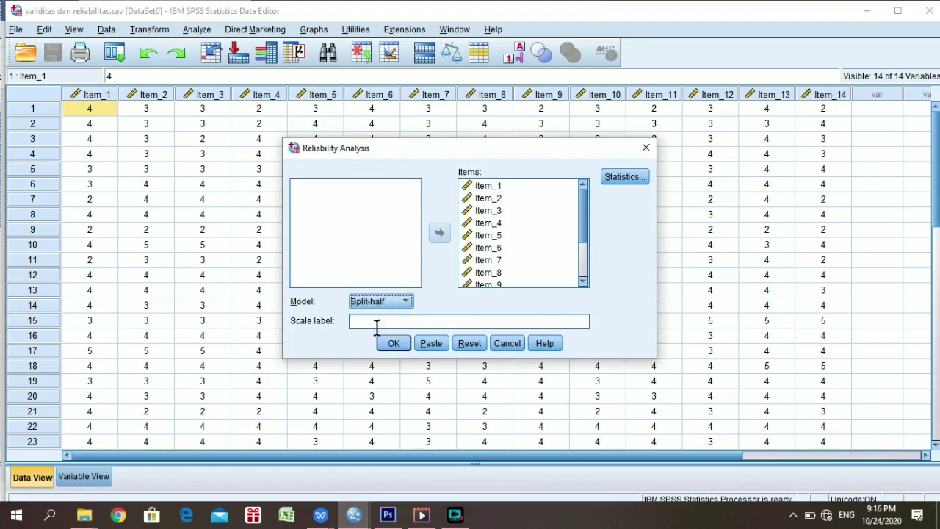
- Keep Scale if item deleted enabled in the reliability statistics options and run the split-half analysis
{"action": "left_click", "coordinate": [623, 180]}
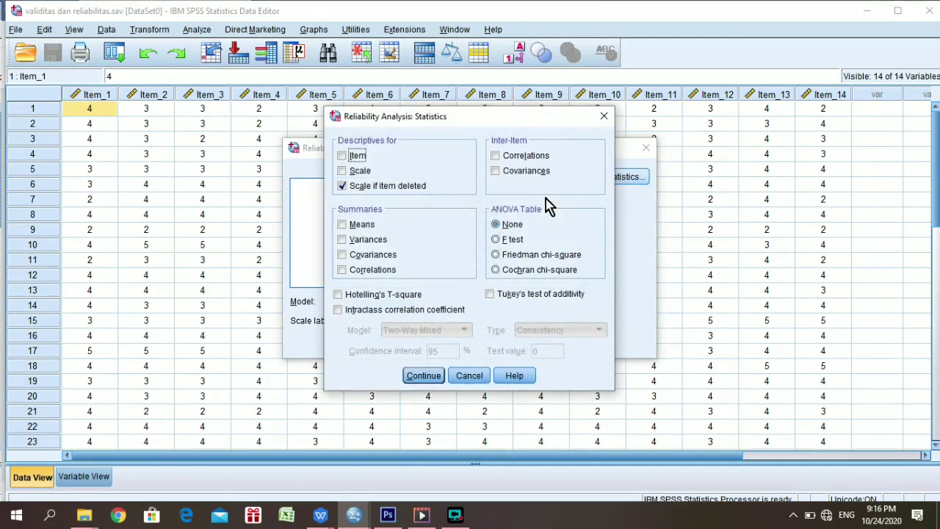
{"action": "left_click", "coordinate": [416, 190]}
{"action": "left_click", "coordinate": [416, 190]}
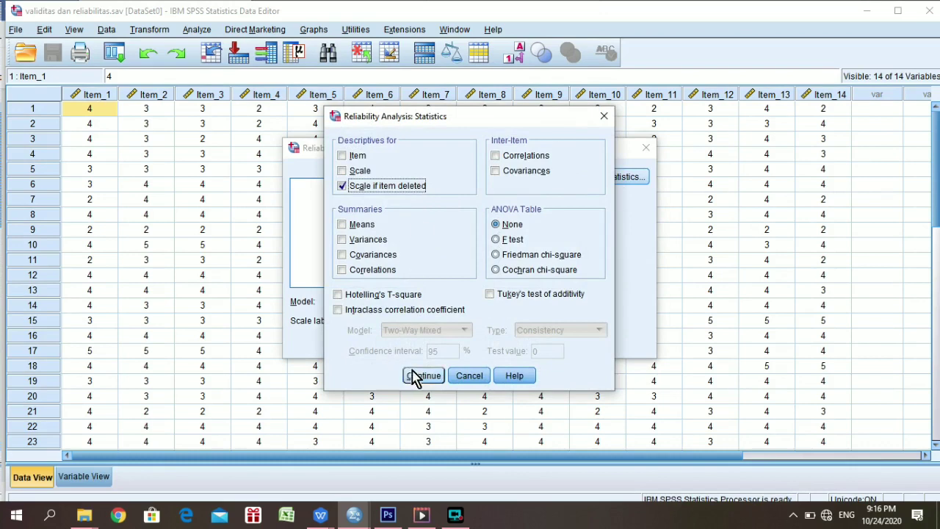
{"action": "left_click", "coordinate": [428, 377]}
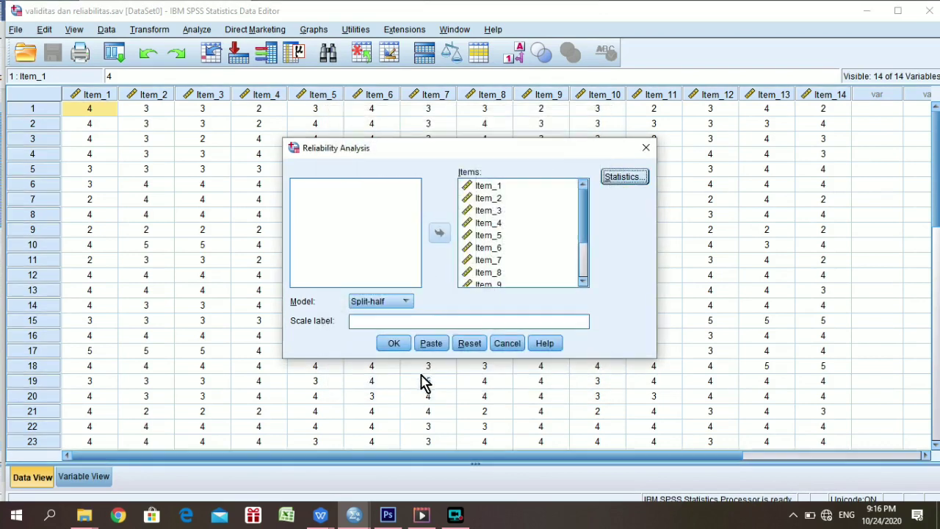
{"action": "left_click", "coordinate": [395, 344]}
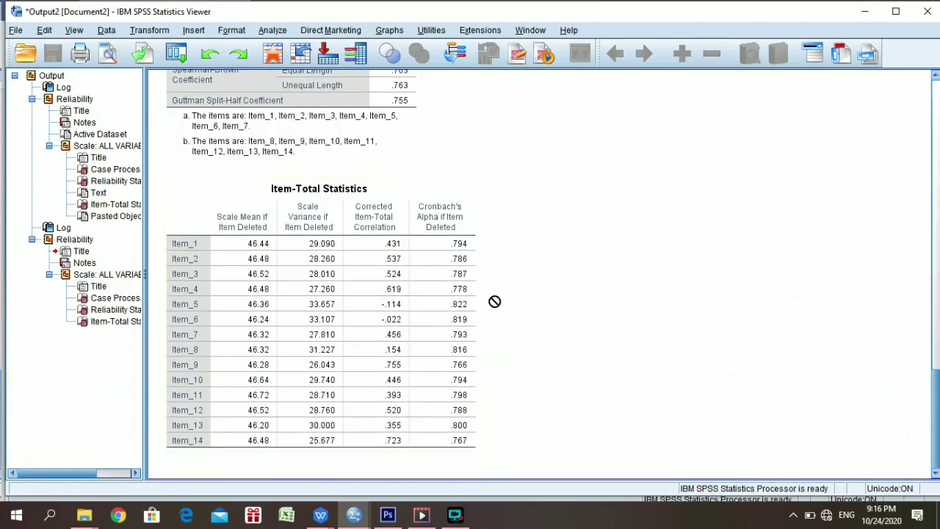
- Review the split-half output and select its Reliability Statistics table
{"action": "scroll", "coordinate": [489, 308], "scroll_direction": "up", "scroll_amount": 3}
{"action": "scroll", "coordinate": [483, 314], "scroll_direction": "up", "scroll_amount": 2}
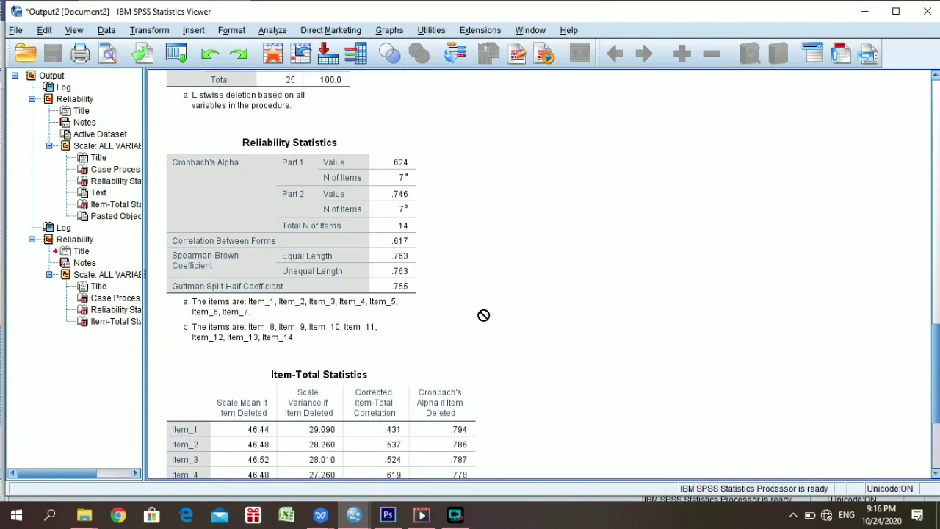
{"action": "scroll", "coordinate": [424, 296], "scroll_direction": "down", "scroll_amount": 5}
{"action": "left_click", "coordinate": [423, 296]}
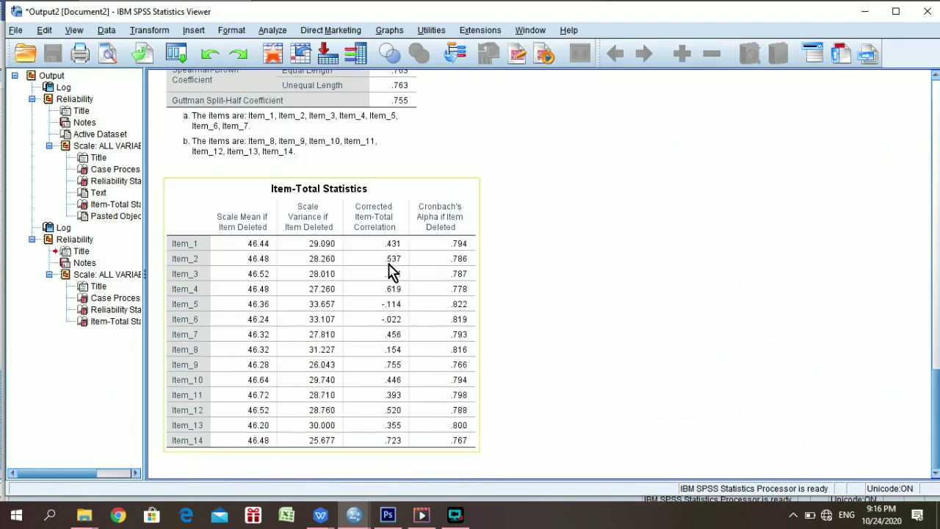
{"action": "scroll", "coordinate": [387, 296], "scroll_direction": "up", "scroll_amount": 2}
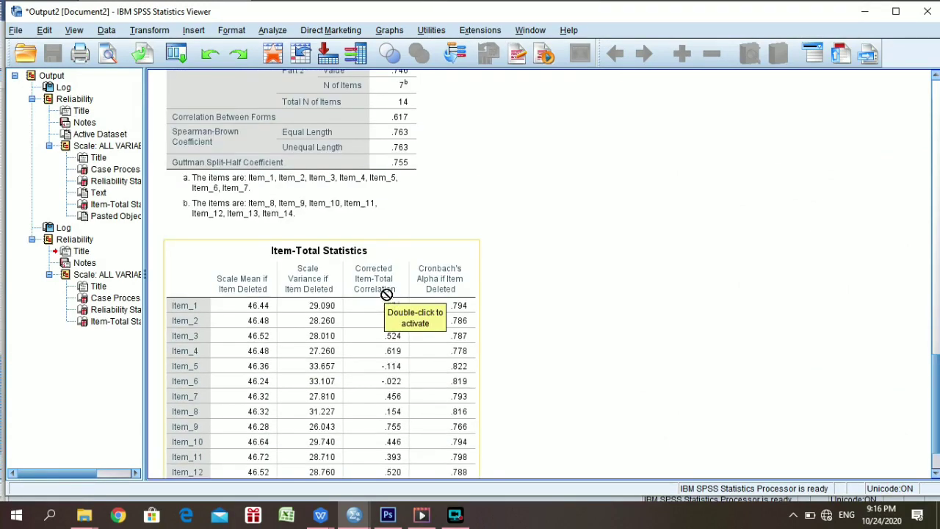
{"action": "left_click", "coordinate": [355, 246]}
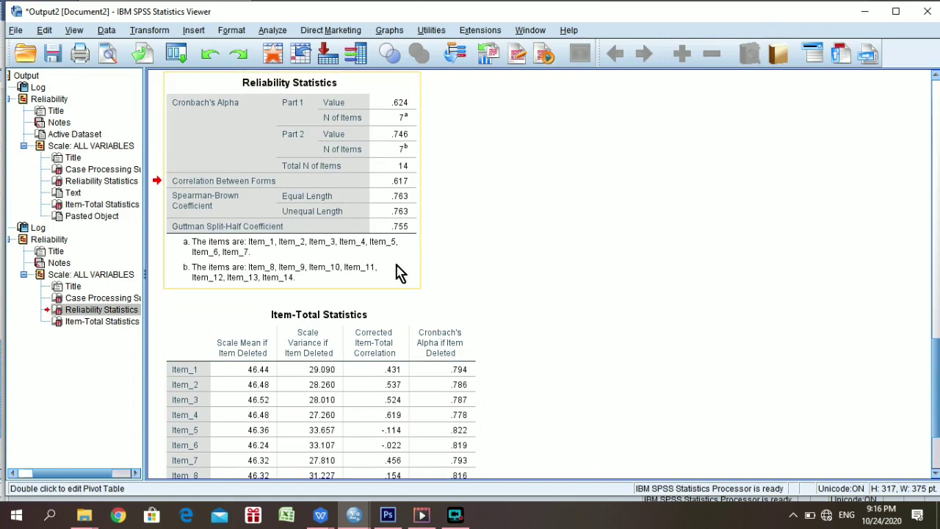
{"action": "left_click", "coordinate": [194, 33]}
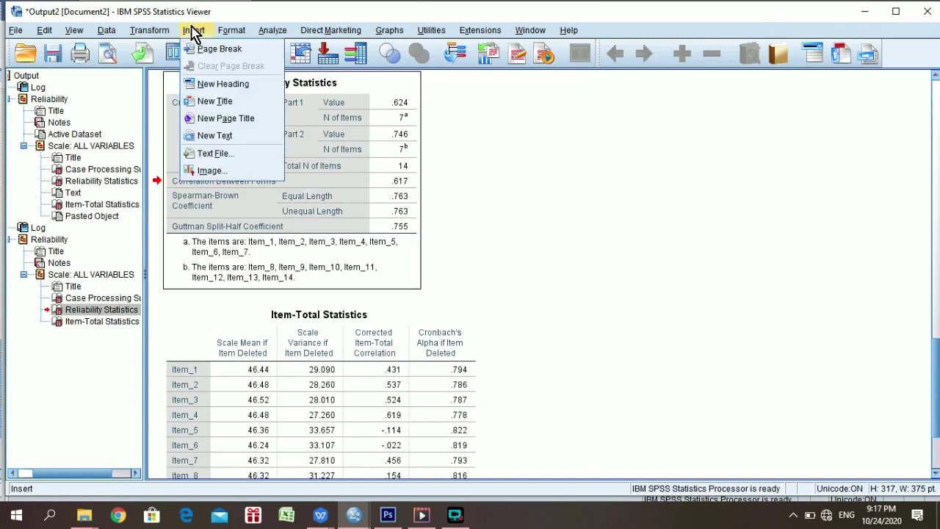
{"action": "left_click", "coordinate": [250, 165]}
{"action": "left_click", "coordinate": [668, 123]}
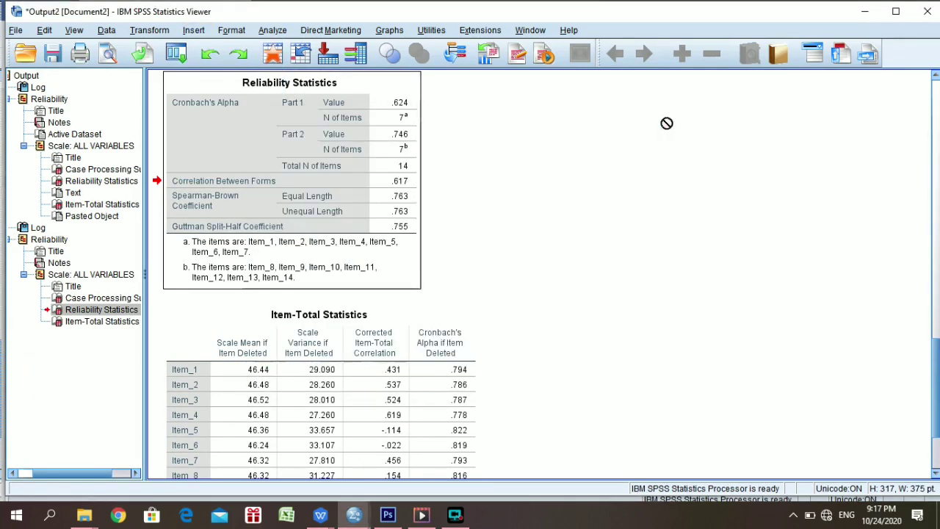
{"action": "left_click", "coordinate": [197, 33]}
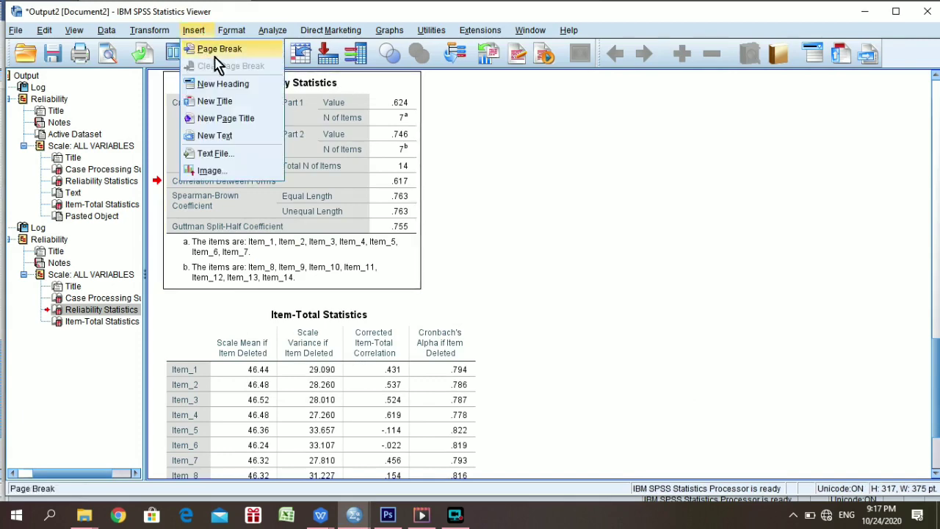
{"action": "left_click", "coordinate": [266, 142]}
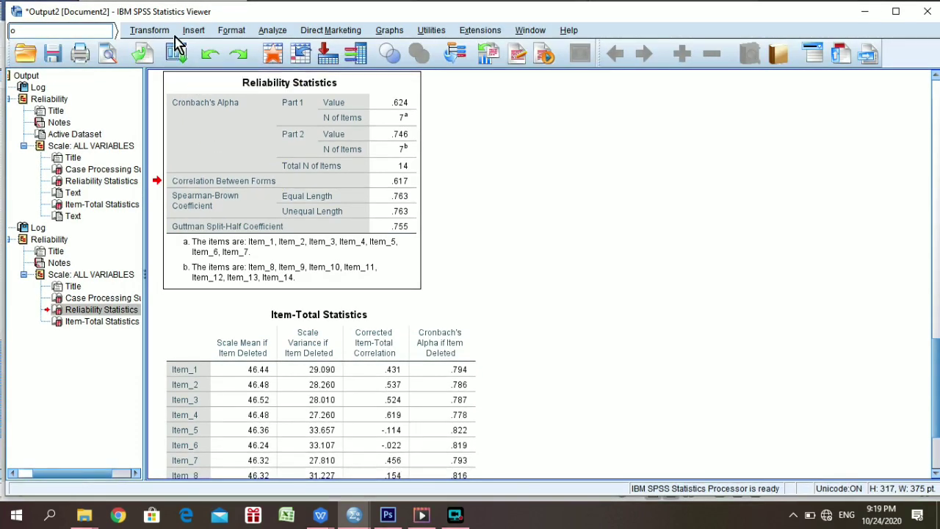
- Insert a text item below the split-half Reliability Statistics table and begin it with "Berdasarkan output Reliability Statistics diperoleh nilai Guttman Split-Half Coefficient"
{"action": "left_click", "coordinate": [193, 30]}
{"action": "left_click", "coordinate": [233, 136]}
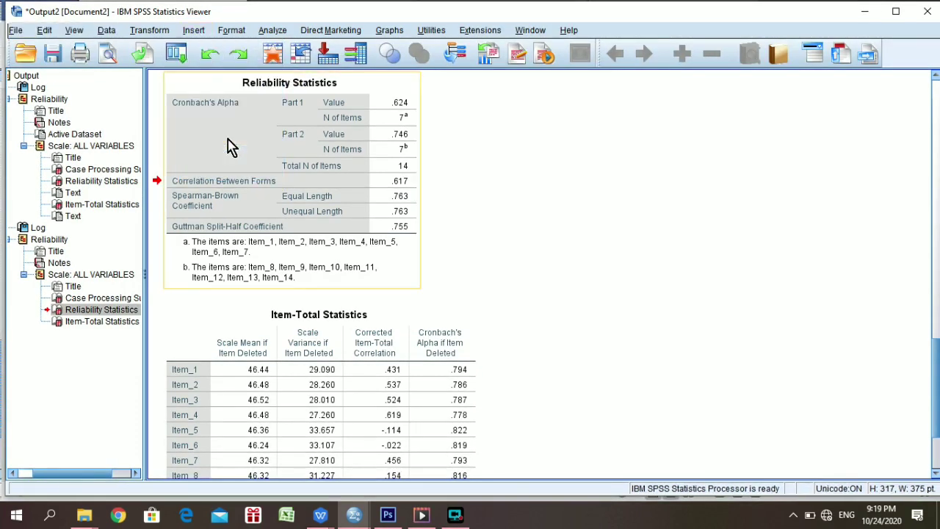
{"action": "type", "text": "B"}
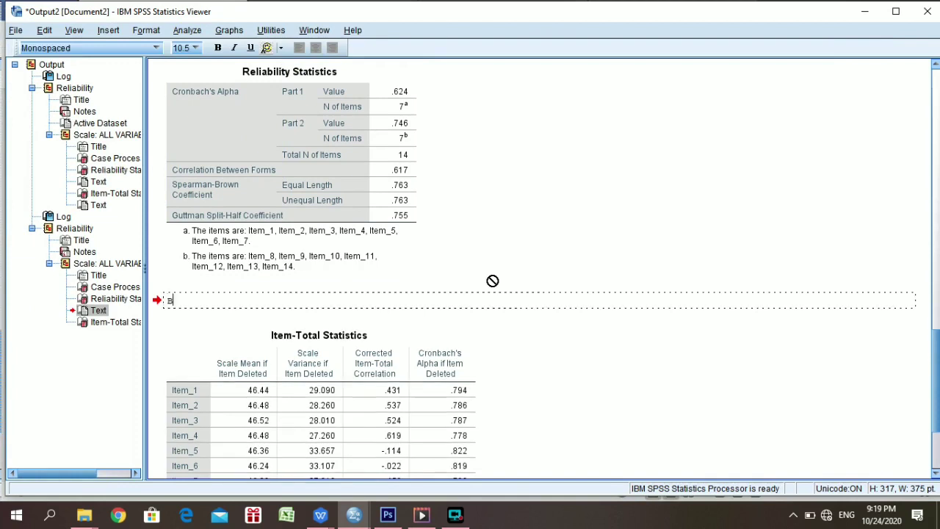
{"action": "type", "text": "erdasarkan output"}
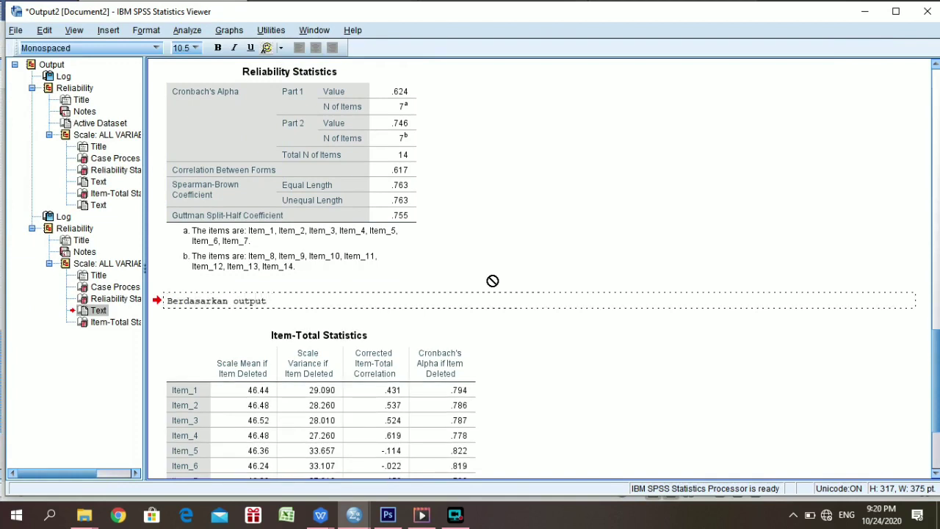
{"action": "type", "text": " Reliability Statistics "}
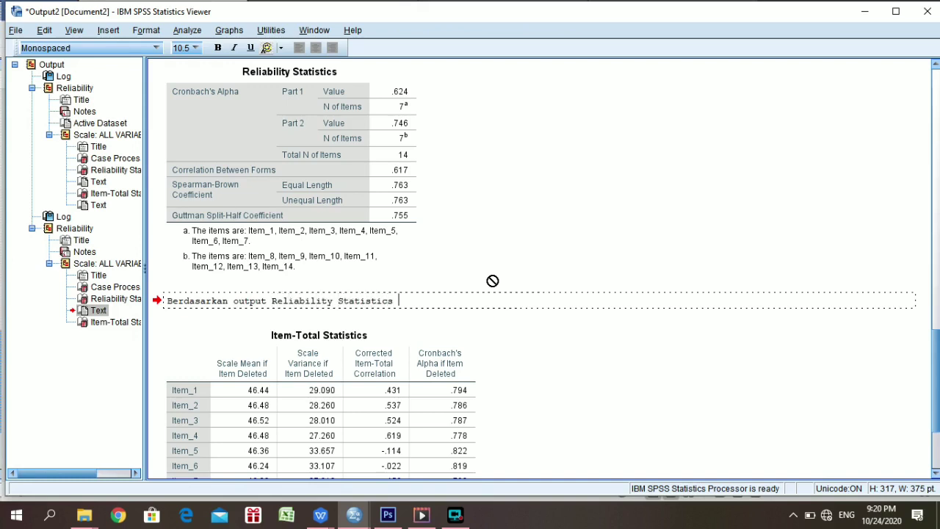
{"action": "type", "text": "diperolej"}
{"action": "key", "text": "BackSpace"}
{"action": "key", "text": "BackSpace"}
{"action": "type", "text": "h nilai Guttman"}
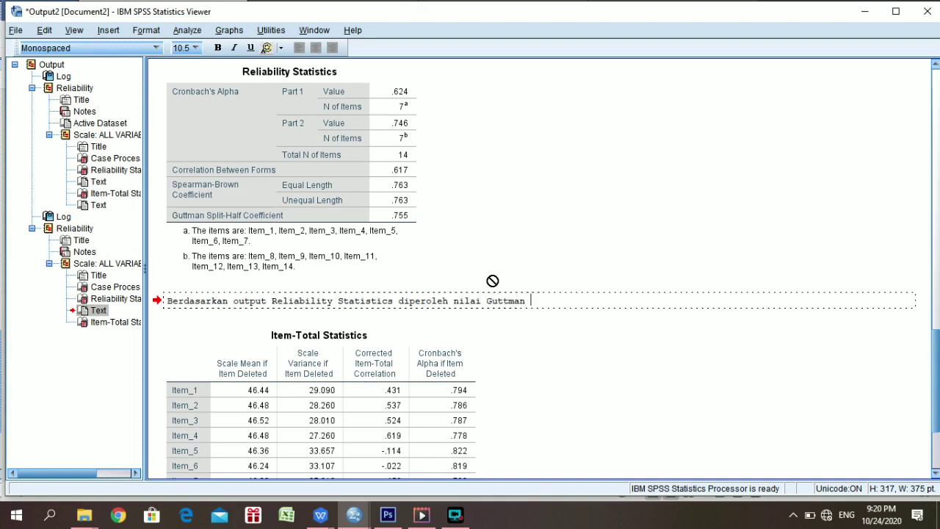
{"action": "type", "text": " Split-Half Coefficient"}
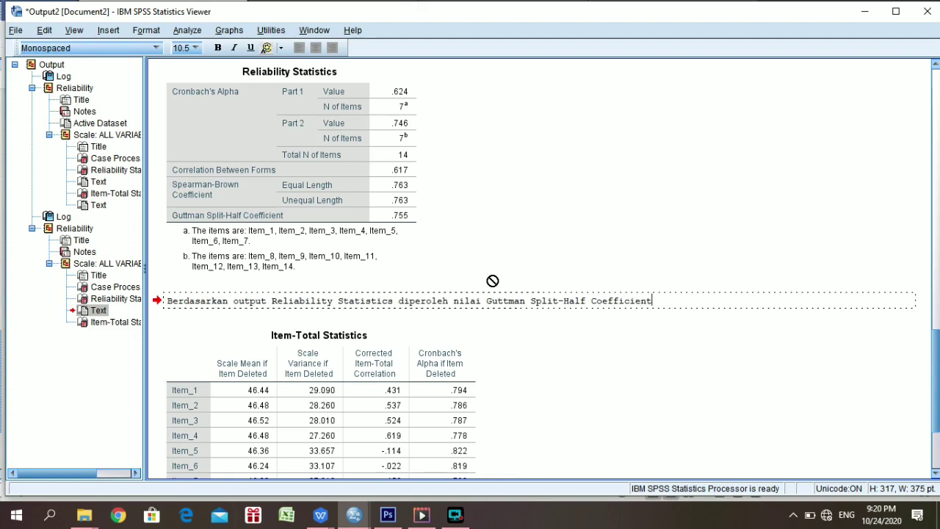
- Continue the Guttman Split-Half sentence with "sebesar 0.755 > 0.468 maka keputusannya alat ukur"
{"action": "type", "text": " sebesa"}
{"action": "key", "text": "BackSpace"}
{"action": "key", "text": "BackSpace"}
{"action": "type", "text": "r"}
{"action": "key", "text": "BackSpace"}
{"action": "type", "text": "755 > 0.468 maka keput"}
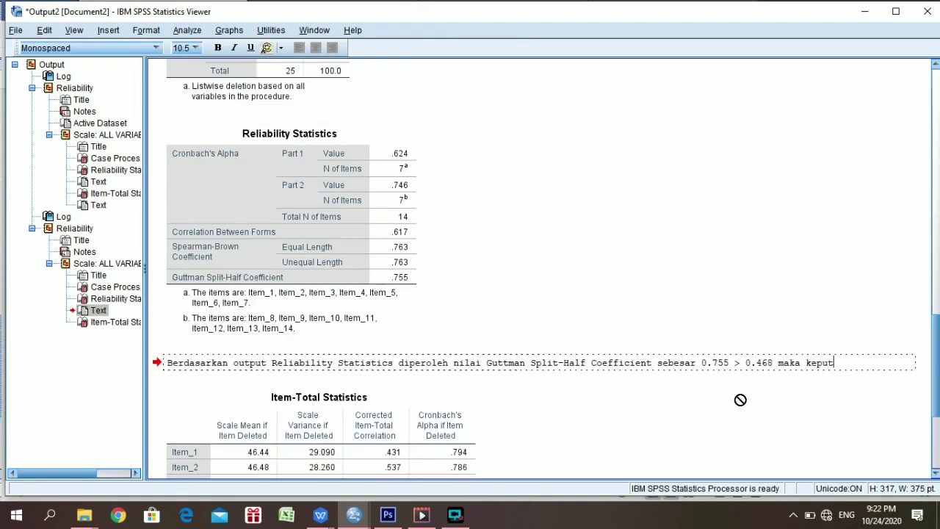
{"action": "type", "text": "usannya alat ukur dika"}
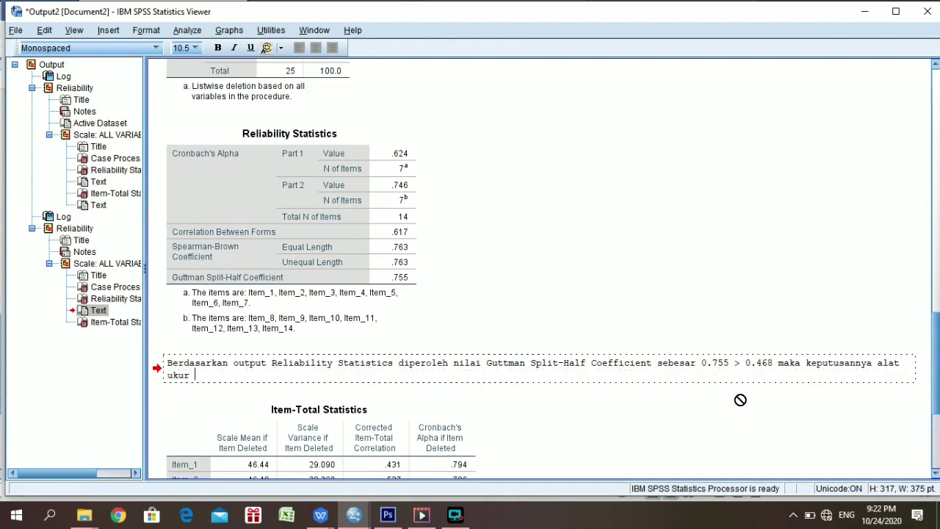